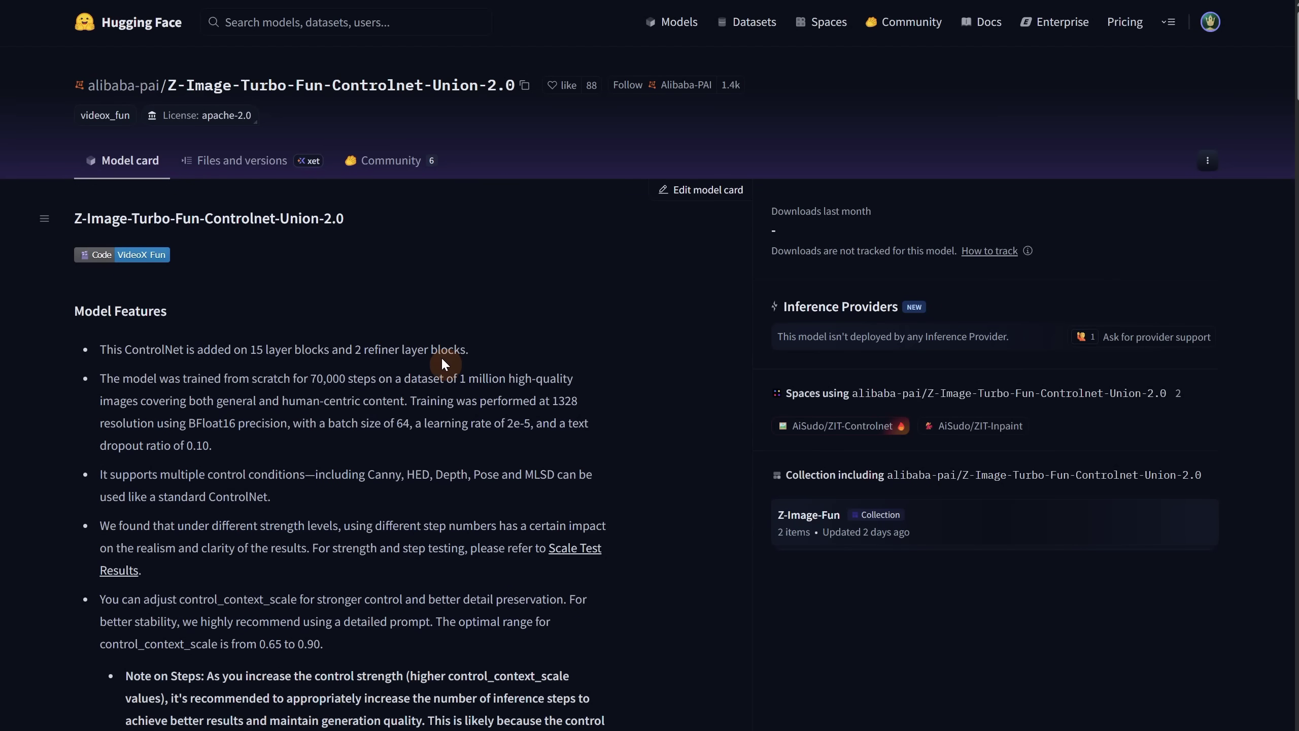
Review the model card's supported control conditions and its 0.65–0.90 recommended scale range.
scroll(437, 348, "down", 1)
scroll(413, 316, "down", 2)
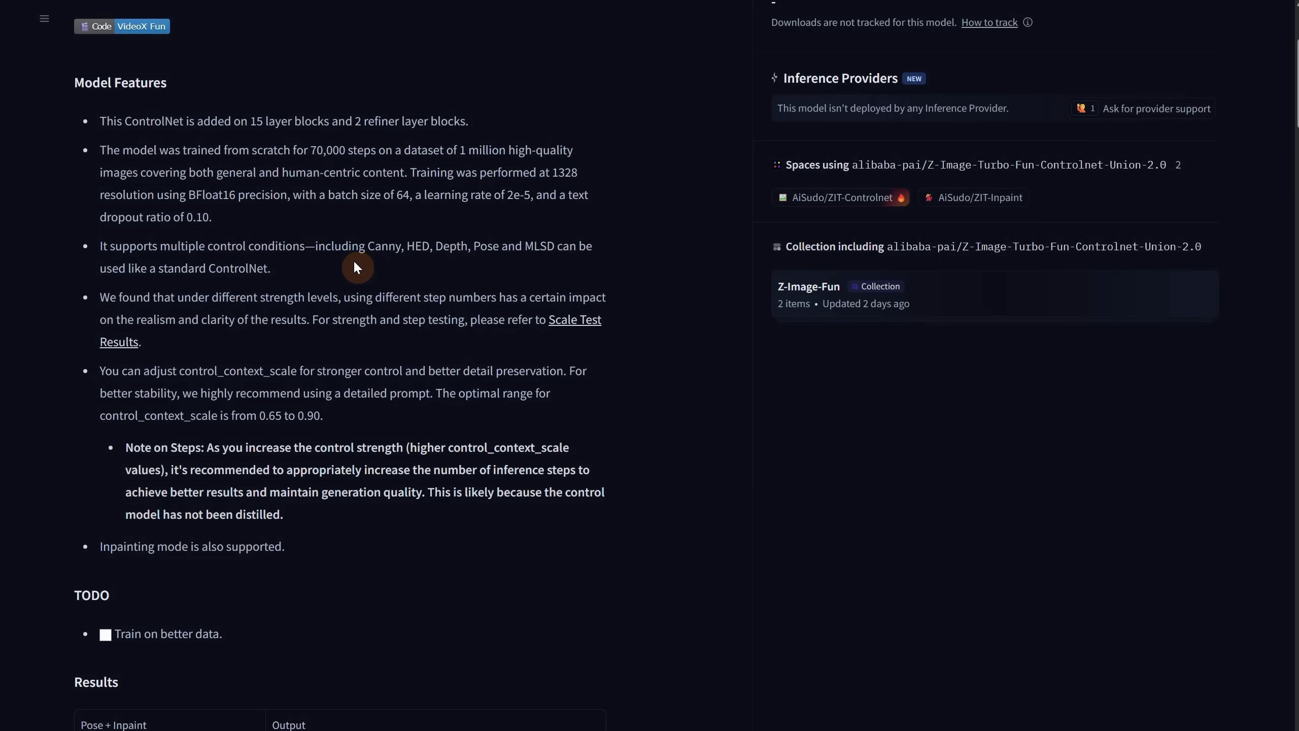
left_click_drag(313, 240, 579, 238)
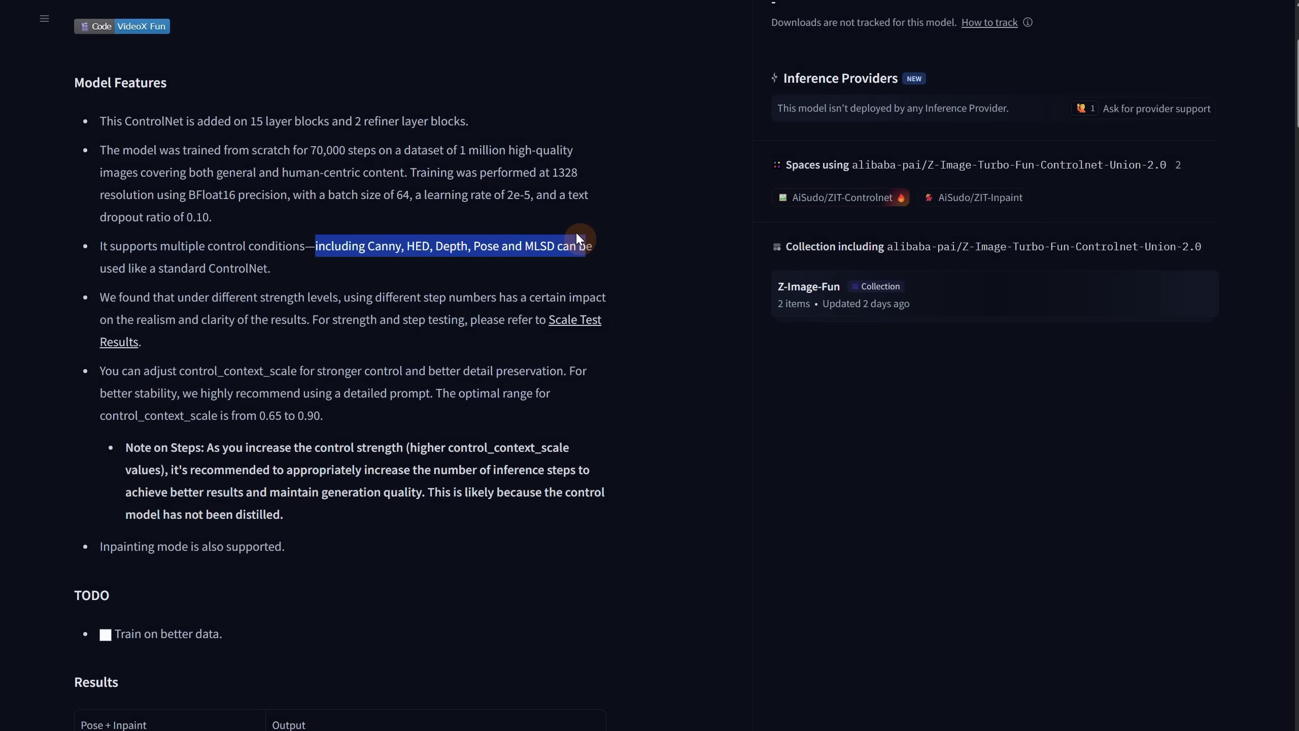
left_click(691, 291)
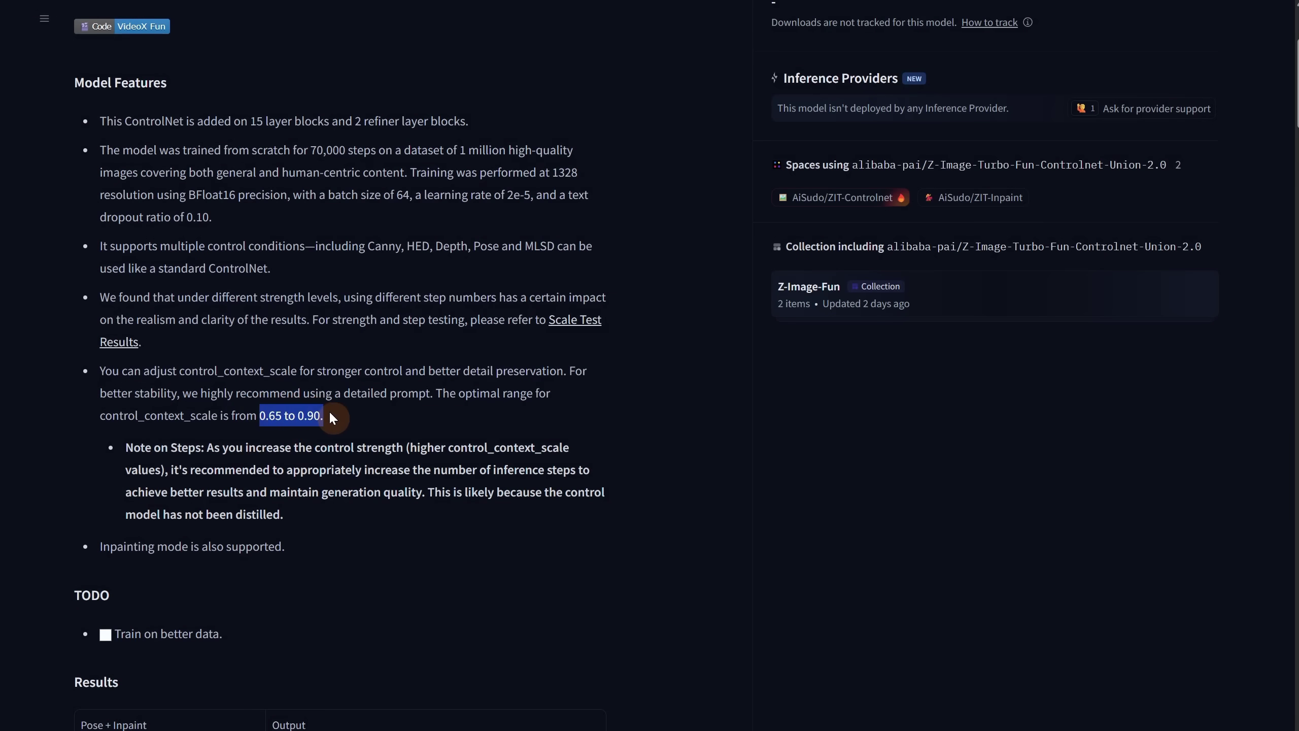
left_click(400, 423)
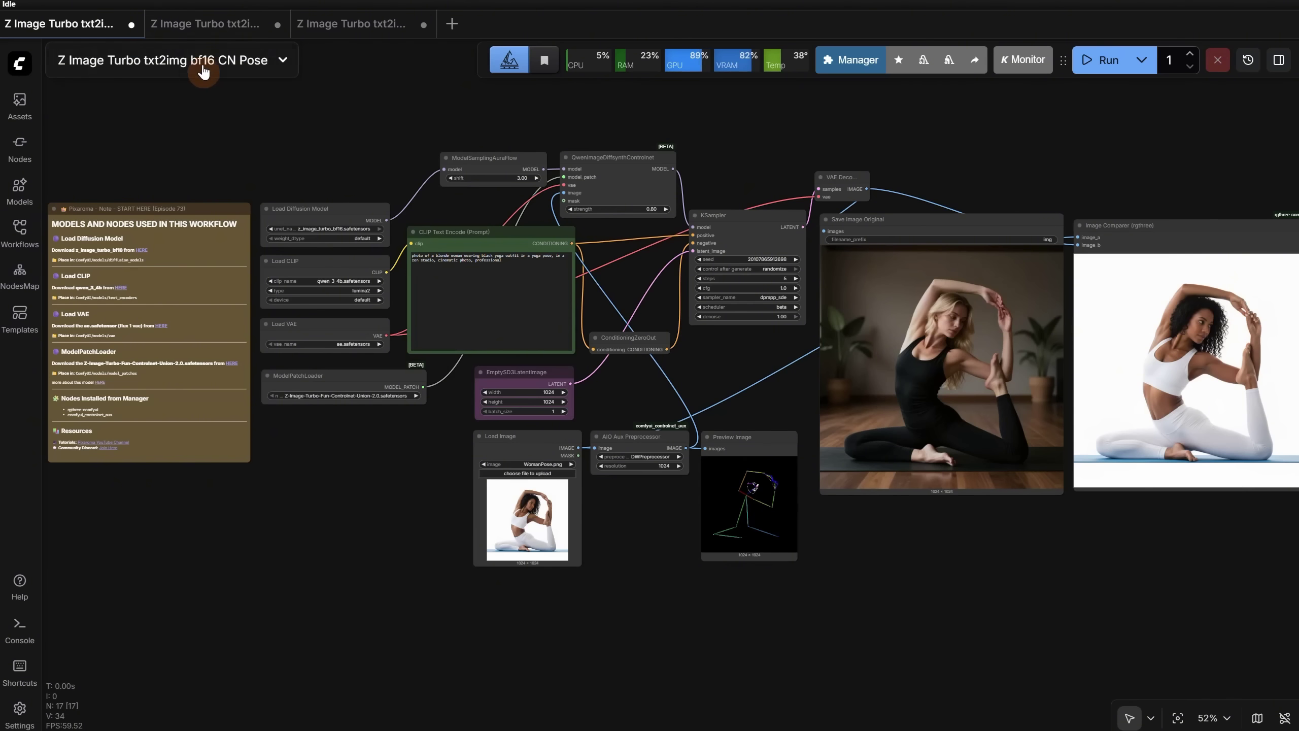
left_click(214, 28)
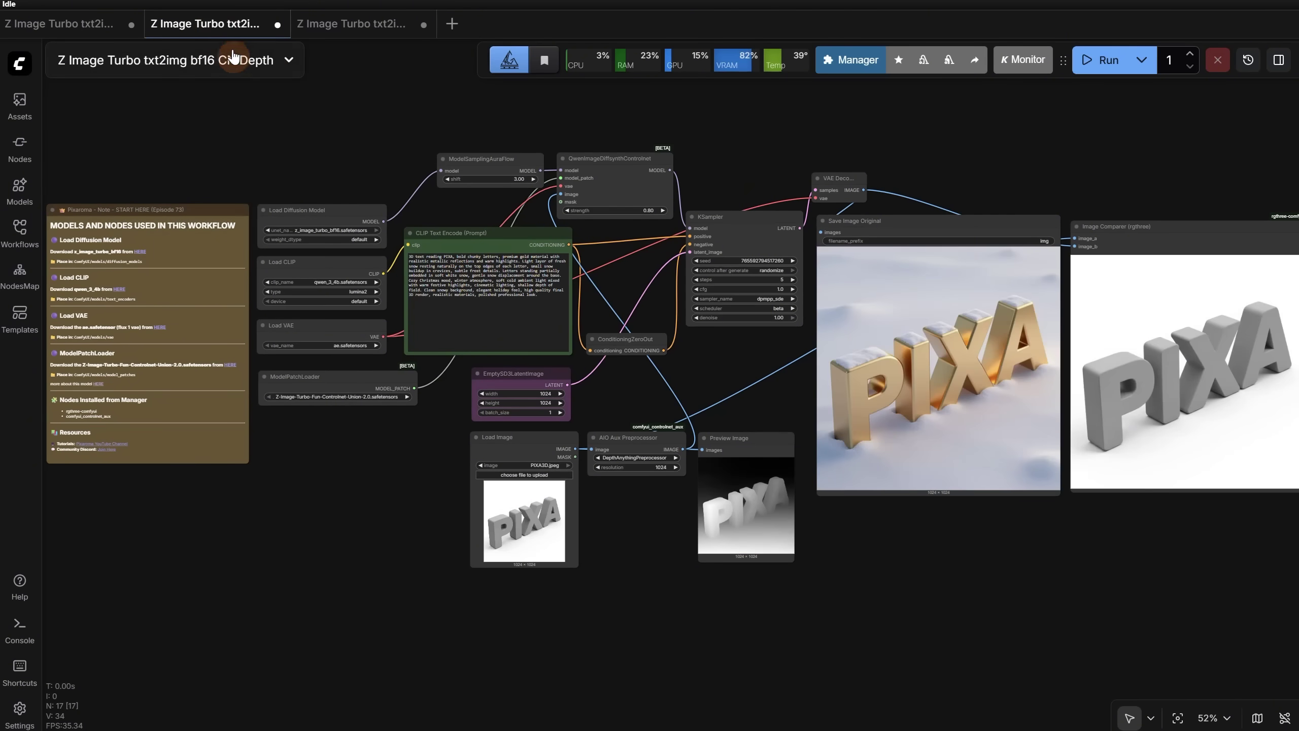
left_click(333, 27)
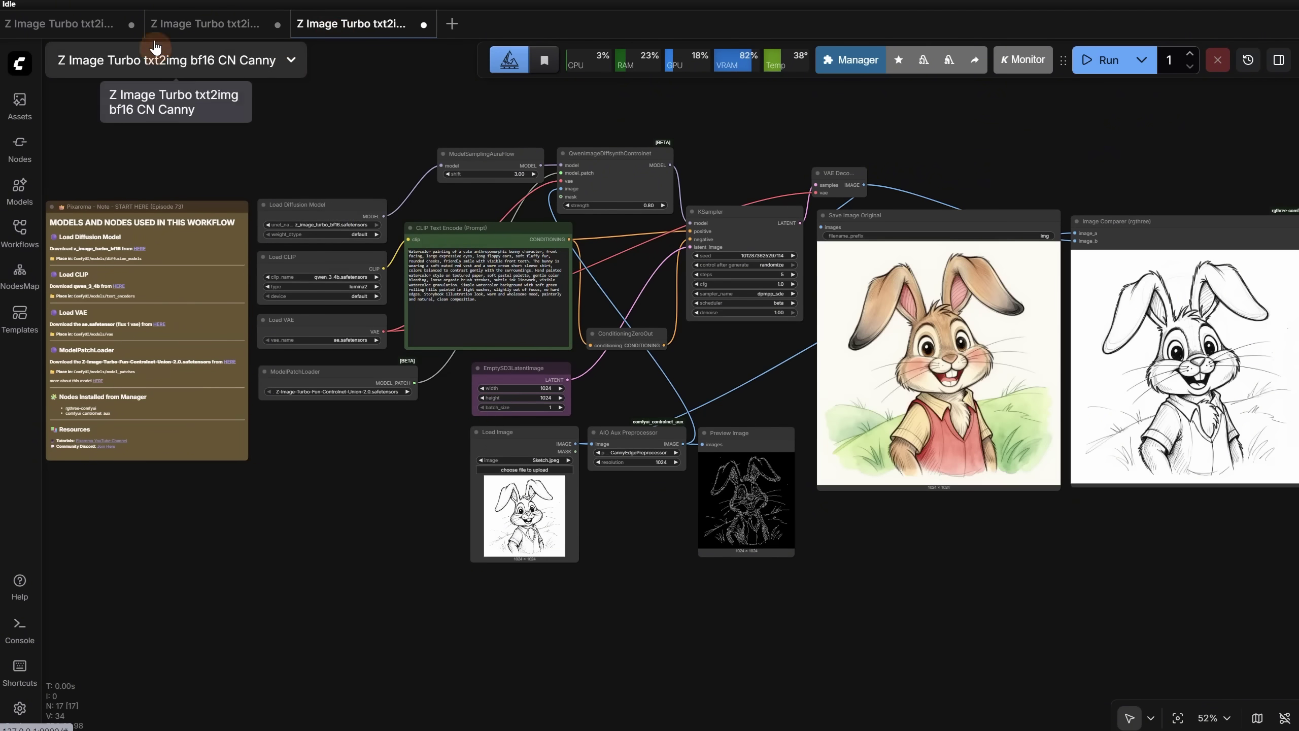
left_click(61, 27)
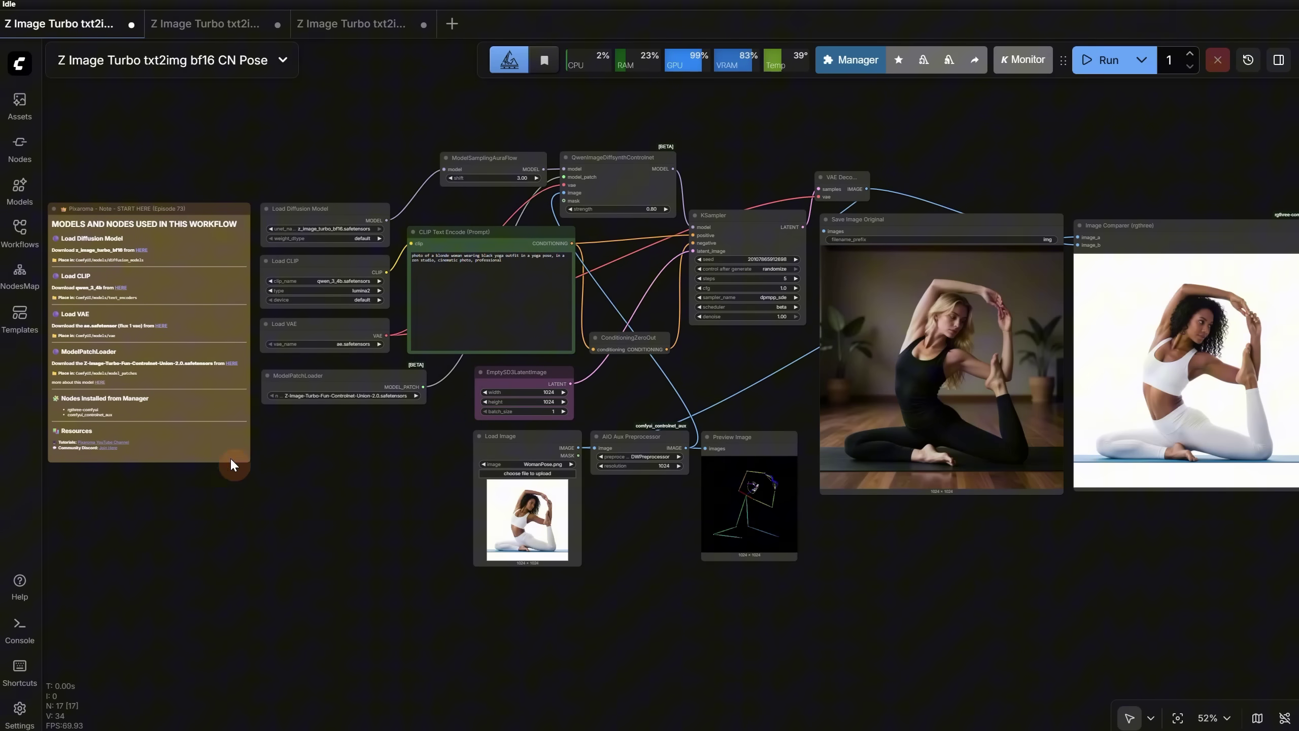
scroll(313, 453, "up", 9)
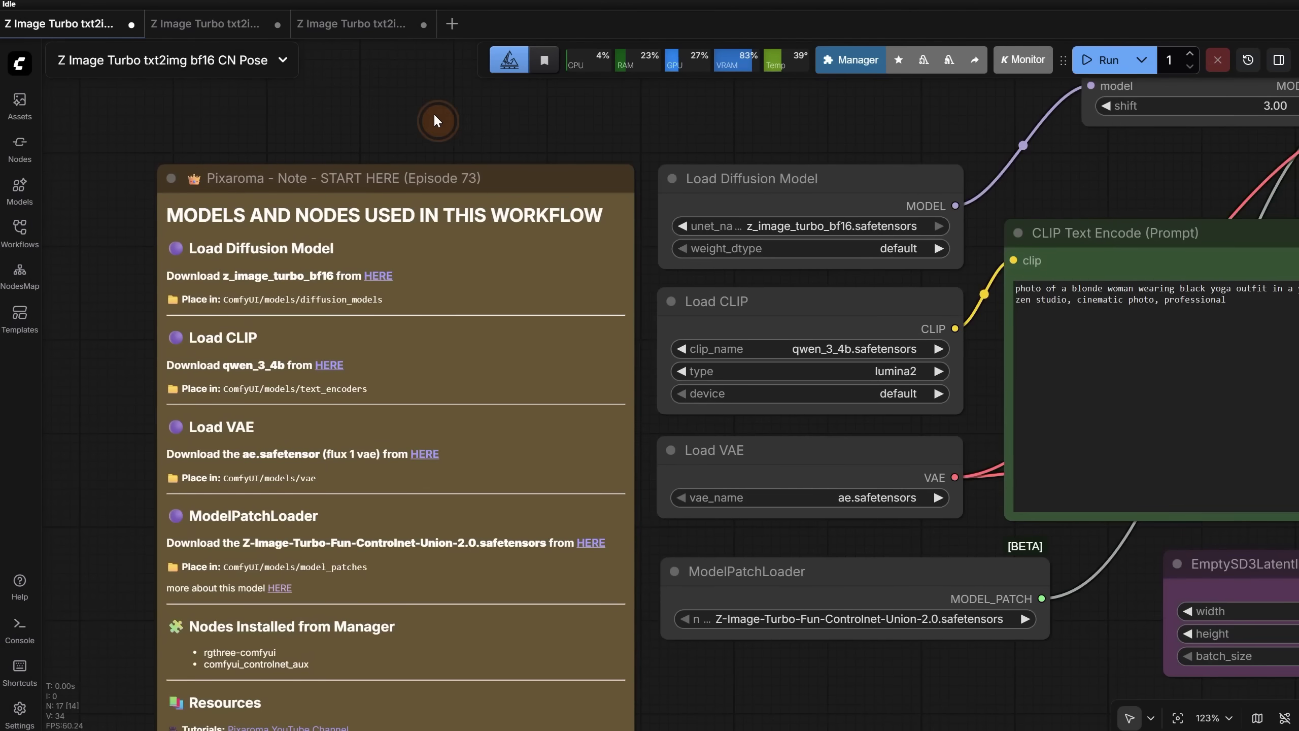
Refresh node definitions and set ModelPatchLoader to Z-Image-Turbo-Fun-Controlnet-Union-2.0.safetensors.
left_click_drag(435, 117, 393, 62)
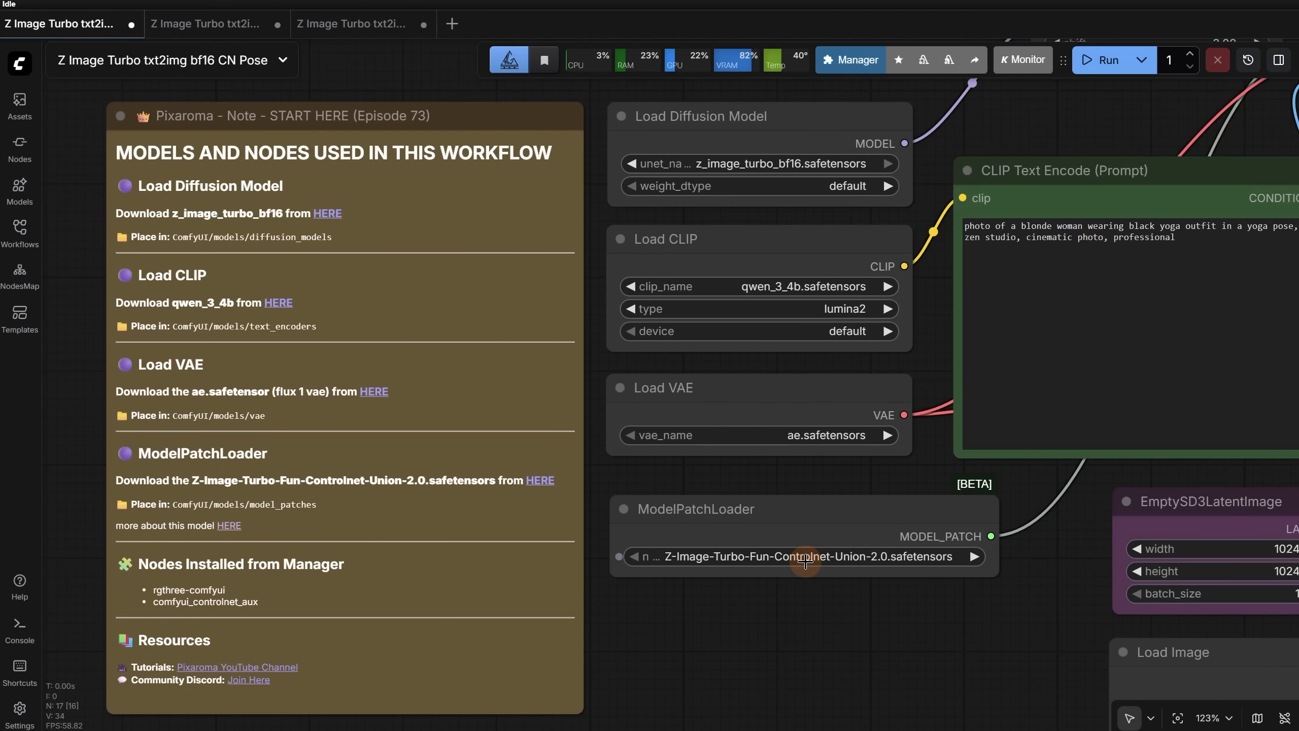
key("r")
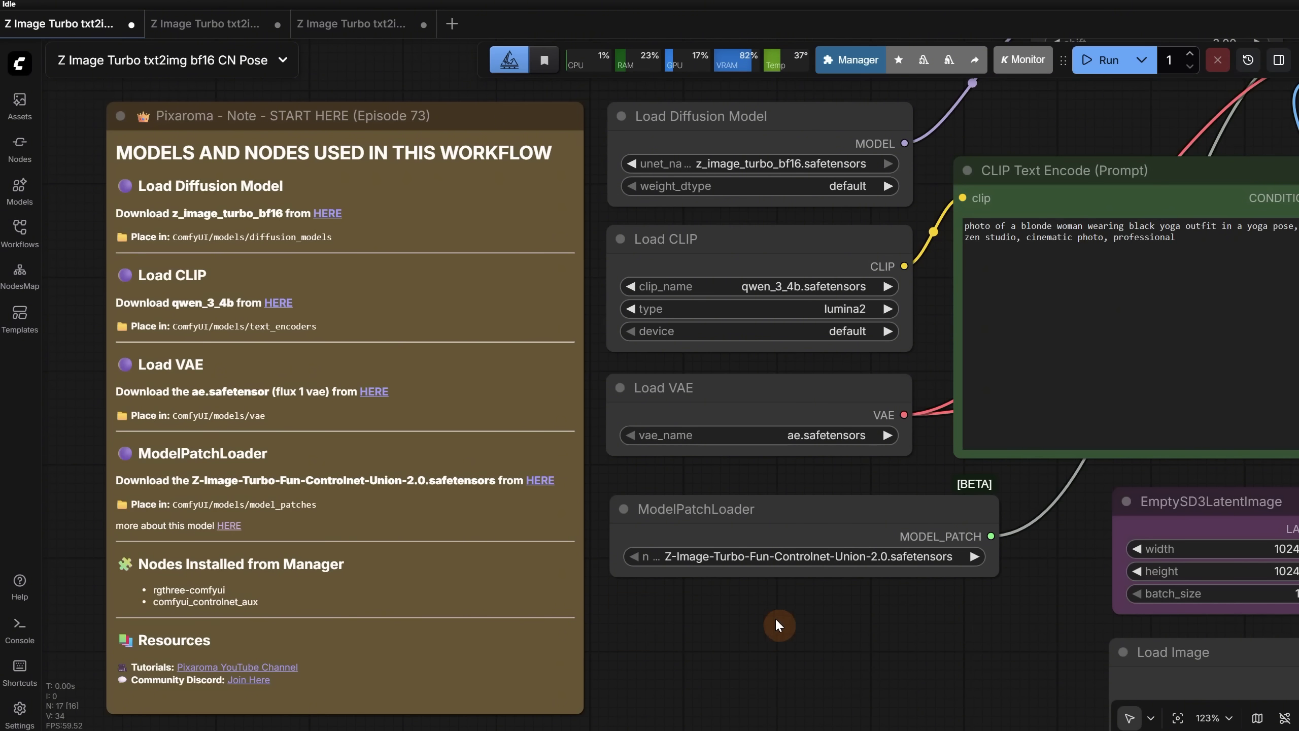
left_click(761, 558)
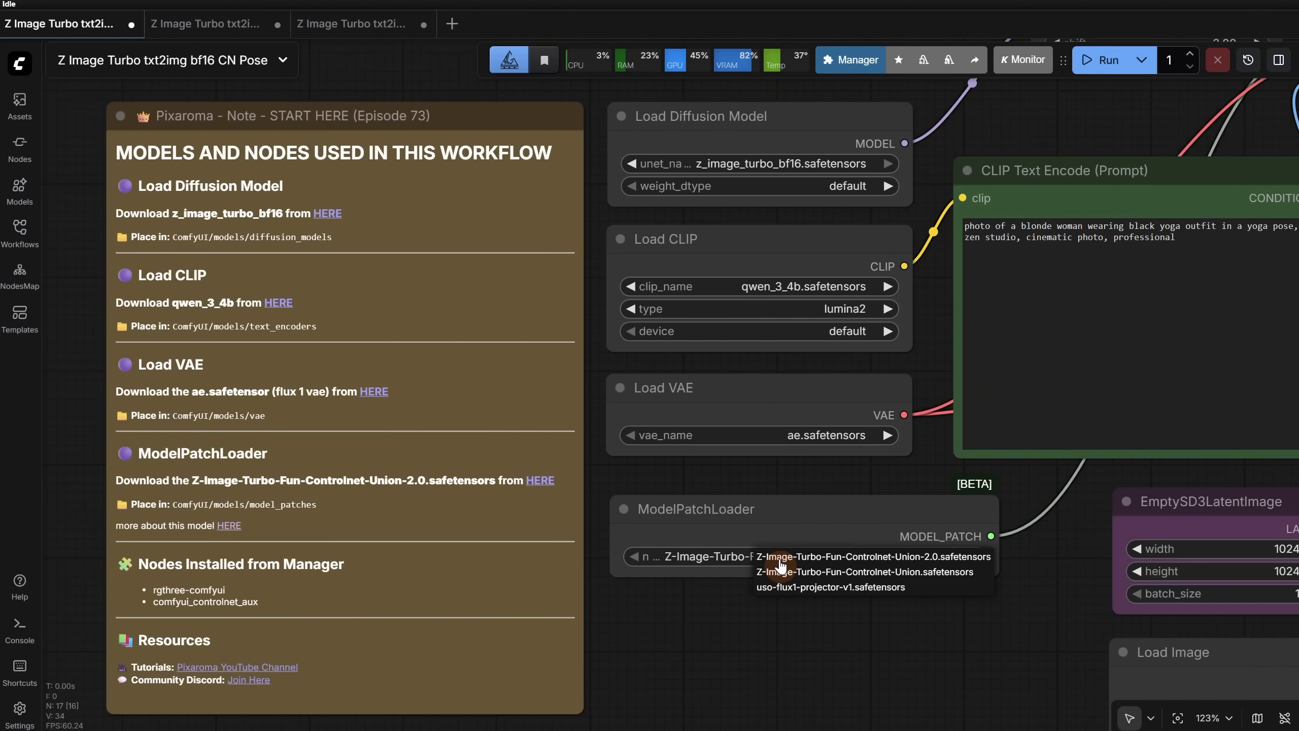
left_click(778, 561)
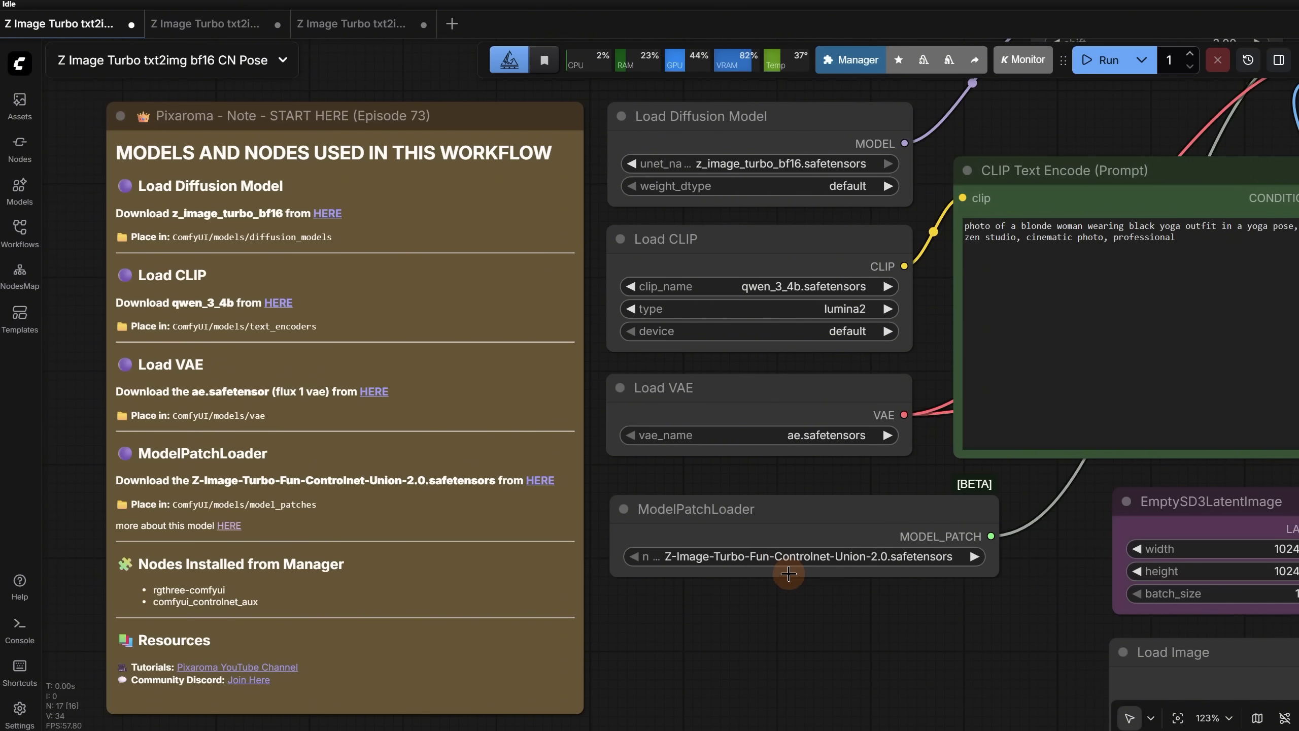
scroll(778, 600, "down", 2)
left_click_drag(786, 597, 355, 556)
scroll(644, 256, "up", 3)
left_click(549, 234)
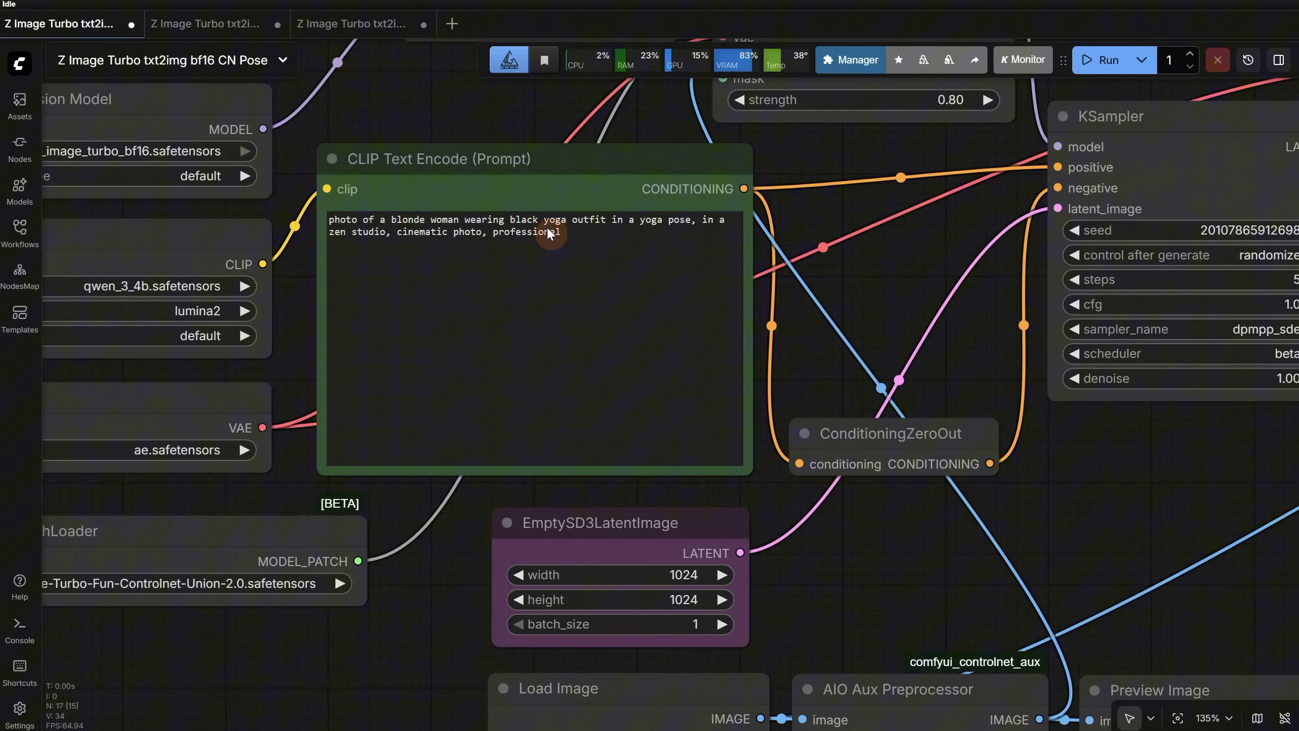
key("ctrl+a")
left_click(374, 649)
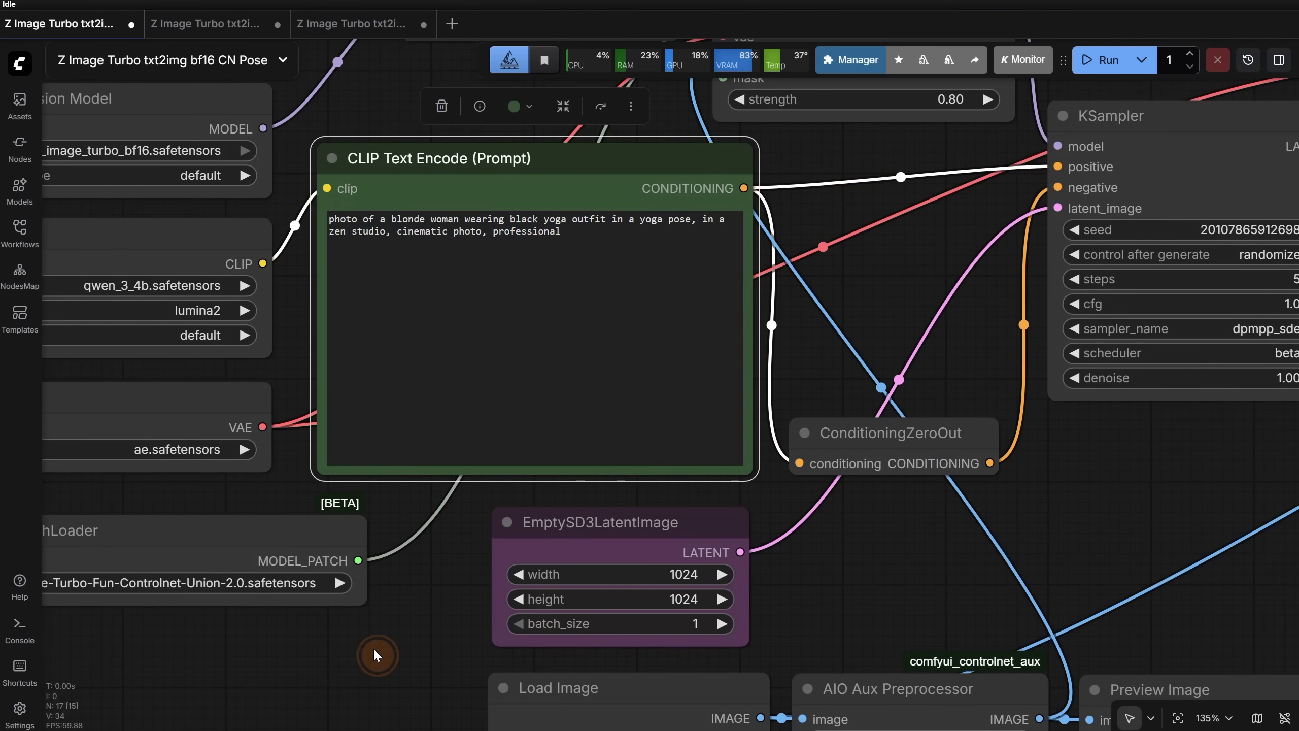
left_click_drag(374, 647, 220, 307)
left_click(457, 411)
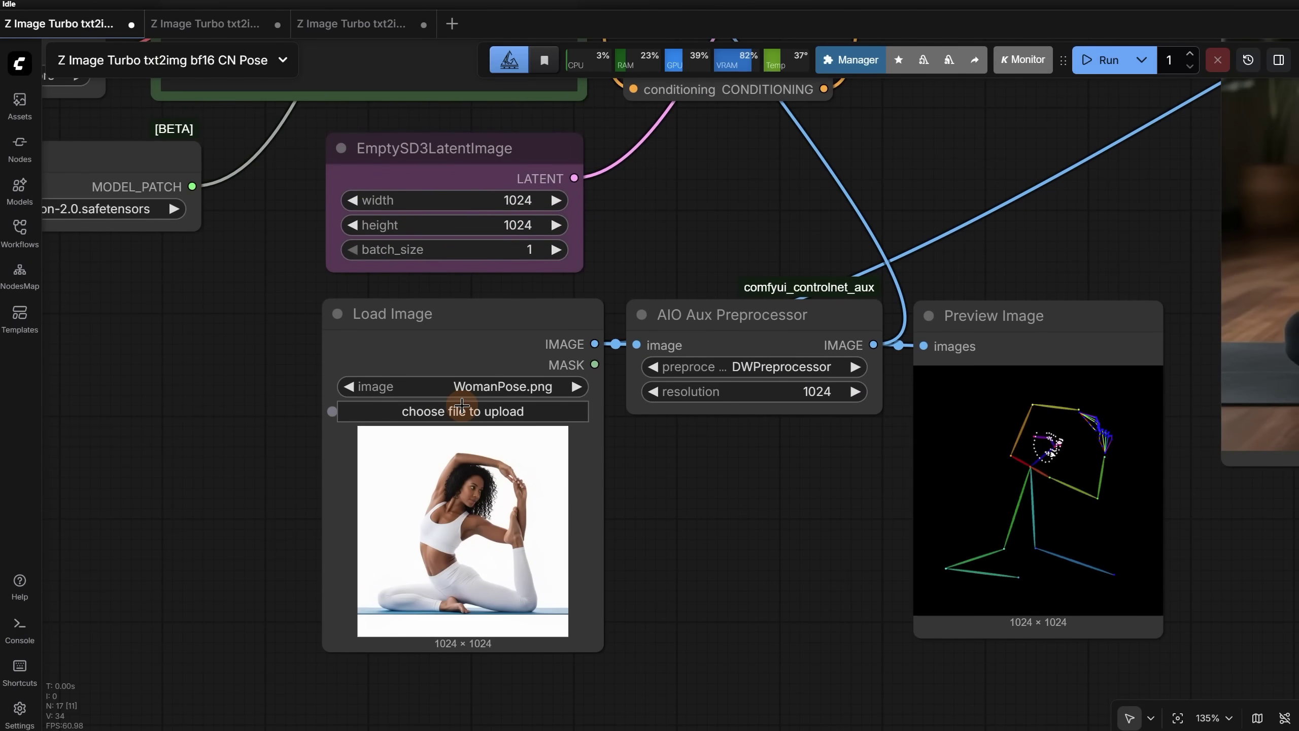
scroll(534, 516, "up", 6)
scroll(777, 444, "down", 4)
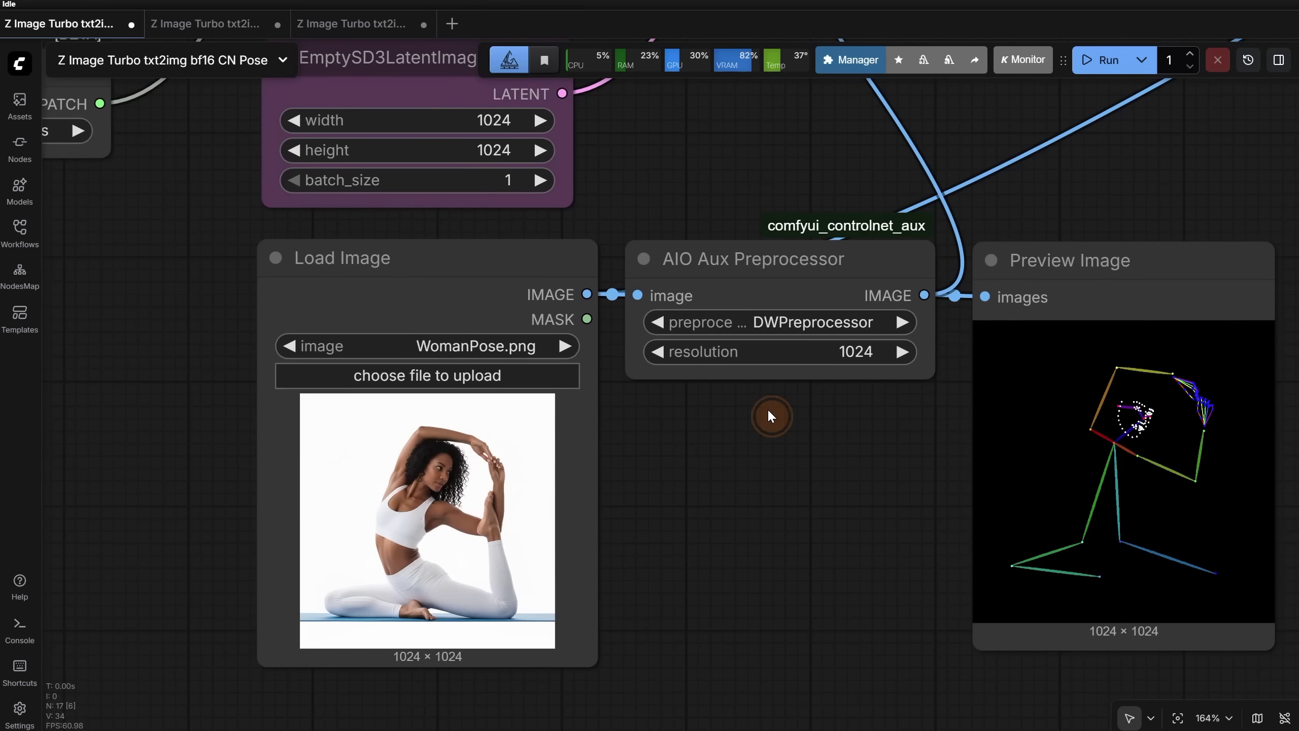
left_click_drag(767, 415, 475, 341)
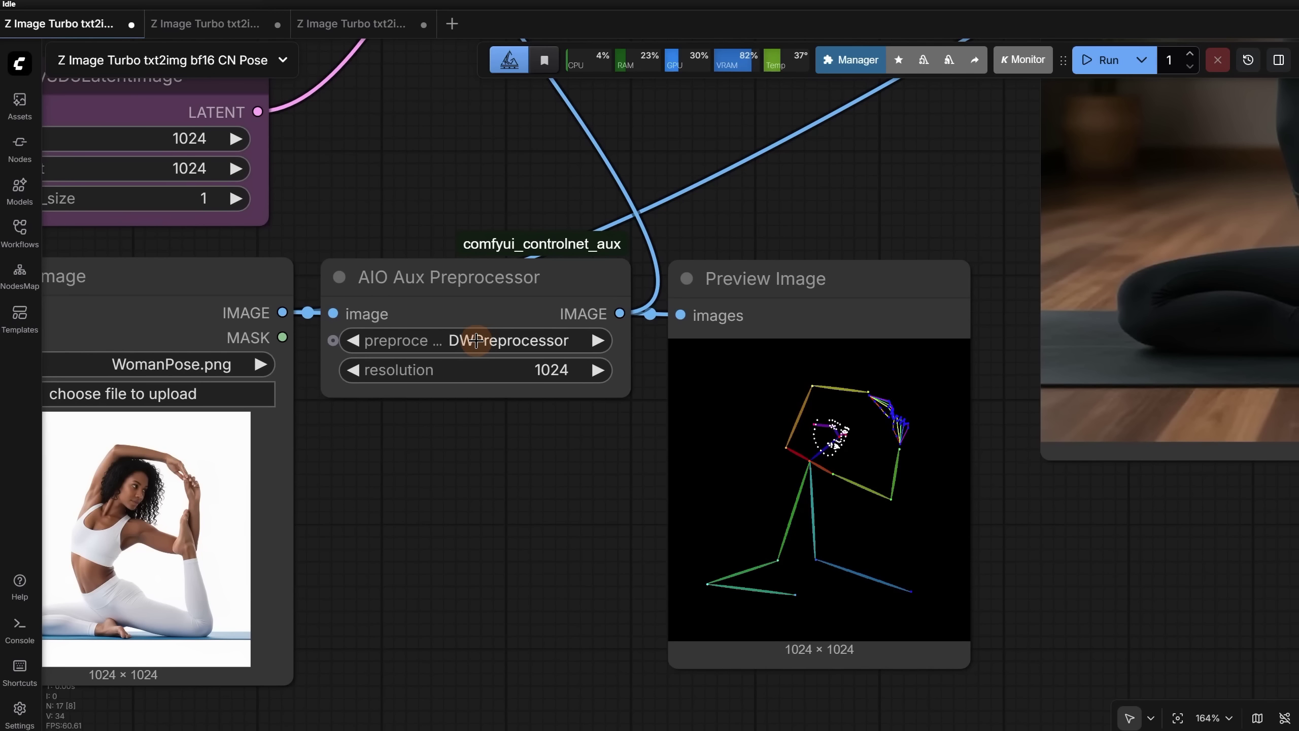
left_click(483, 340)
left_click(547, 258)
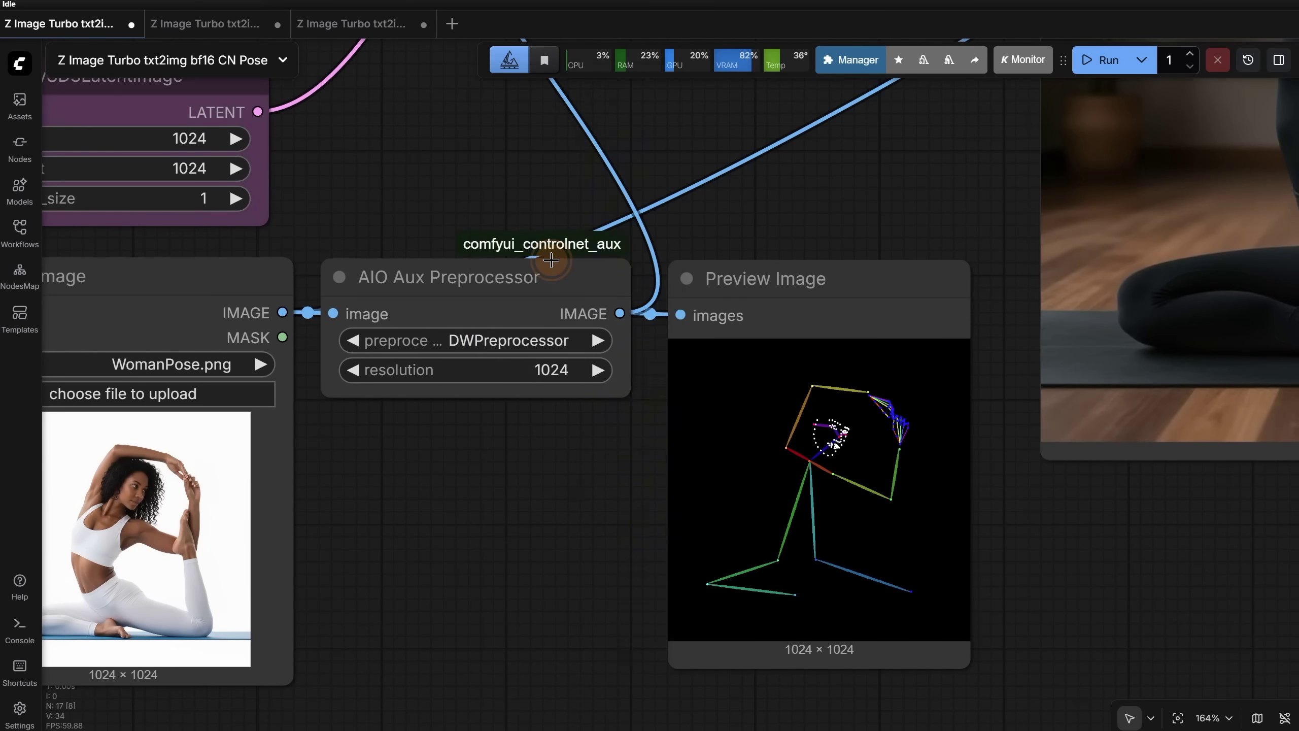
scroll(900, 486, "up", 4)
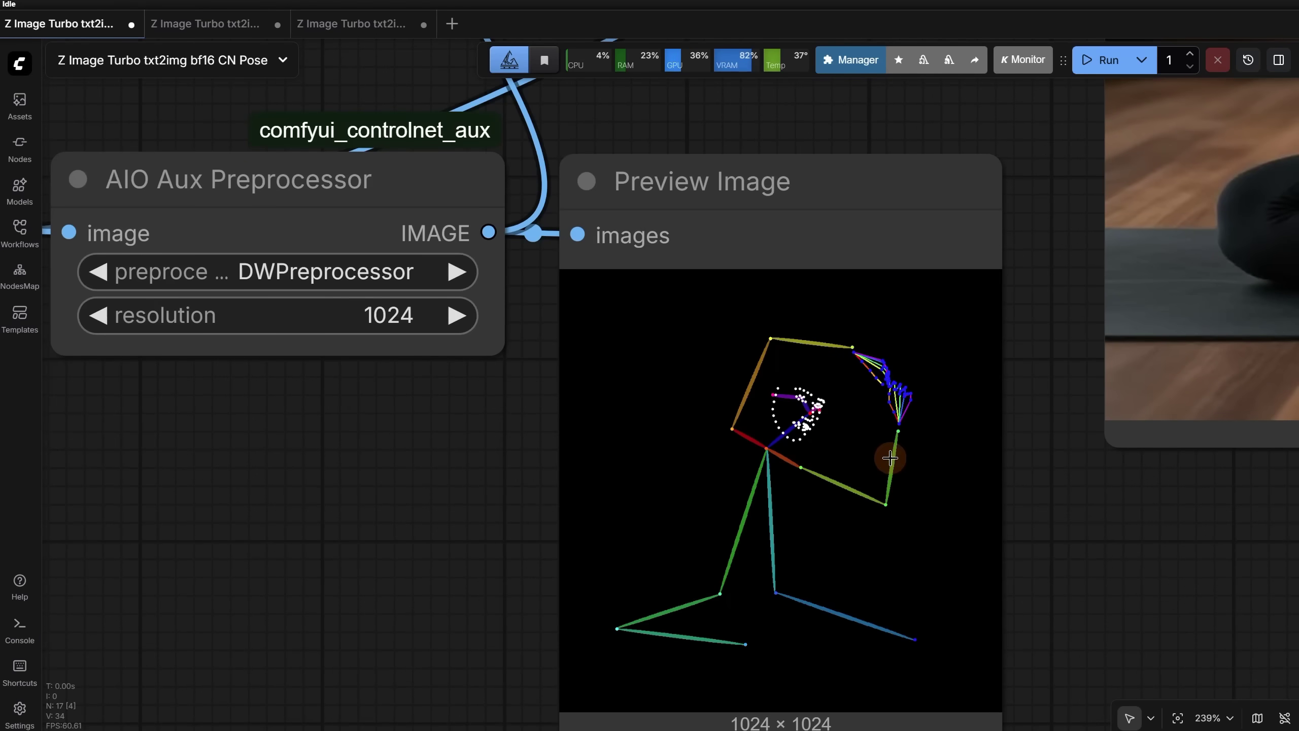
scroll(883, 419, "down", 6)
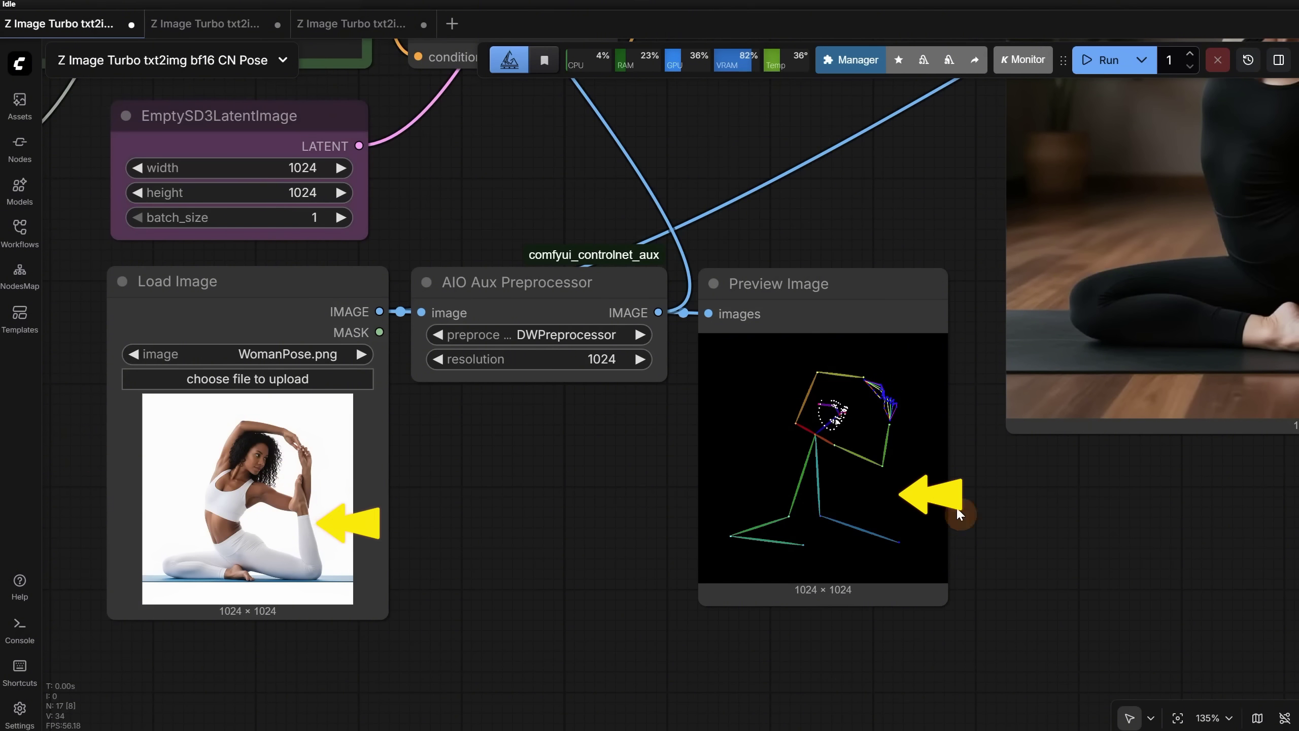
Replace 'blonde woman' with 'monk' in the CLIP Text Encode prompt.
scroll(1023, 555, "down", 3)
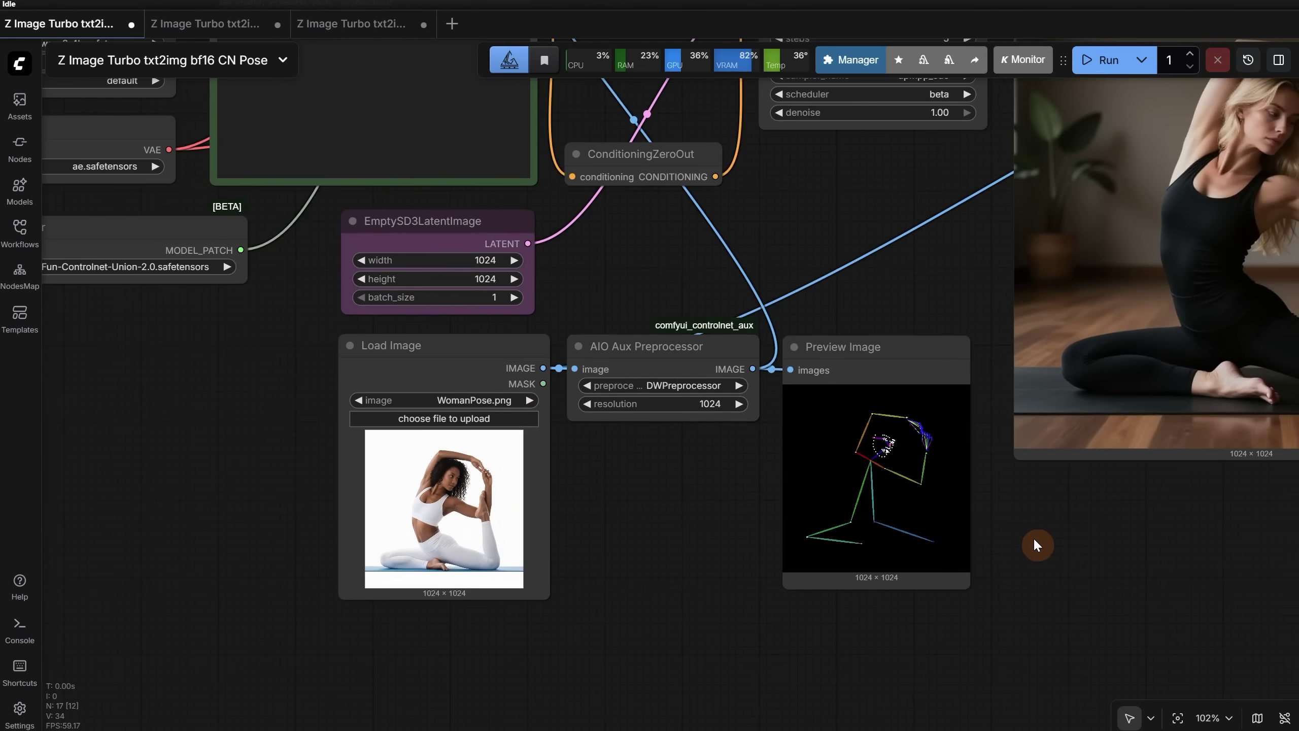
left_click_drag(1072, 534, 260, 702)
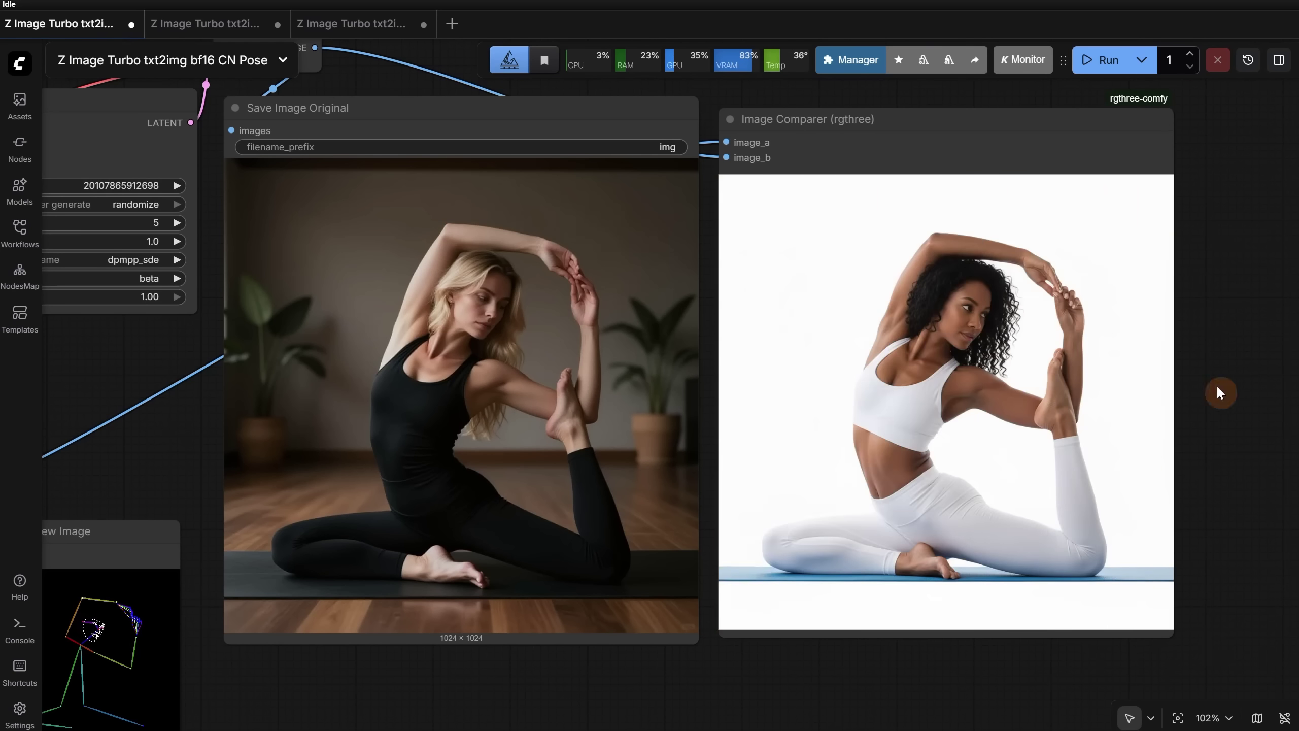
scroll(1074, 241, "down", 5)
scroll(154, 226, "up", 6)
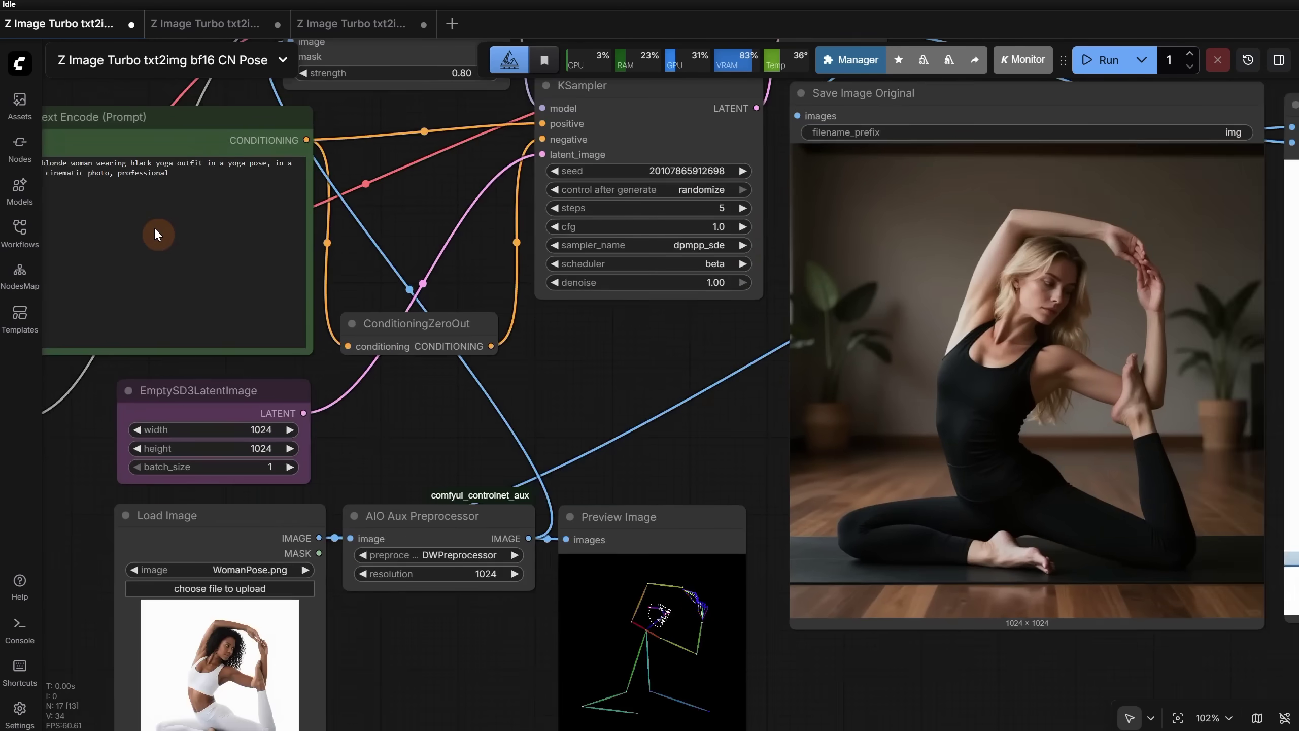
left_click_drag(444, 223, 639, 220)
scroll(254, 182, "up", 5)
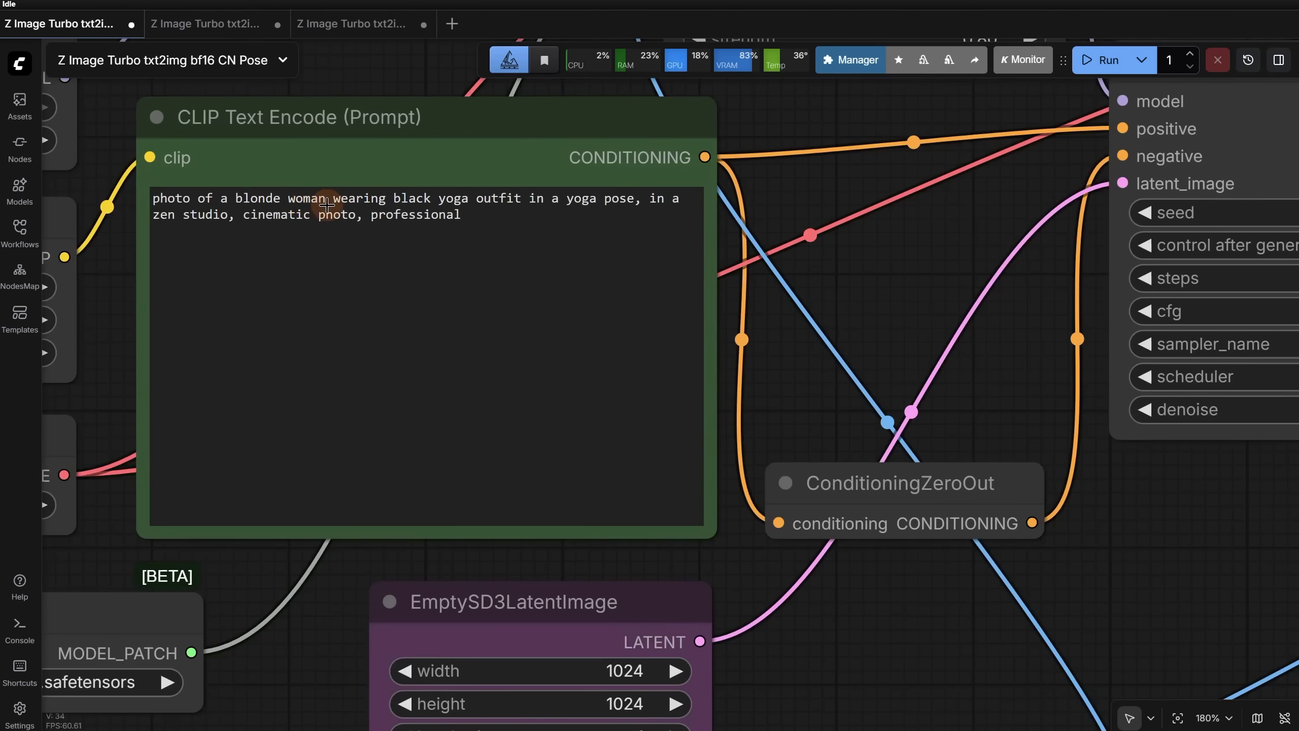
left_click(286, 199)
left_click_drag(280, 200, 233, 203)
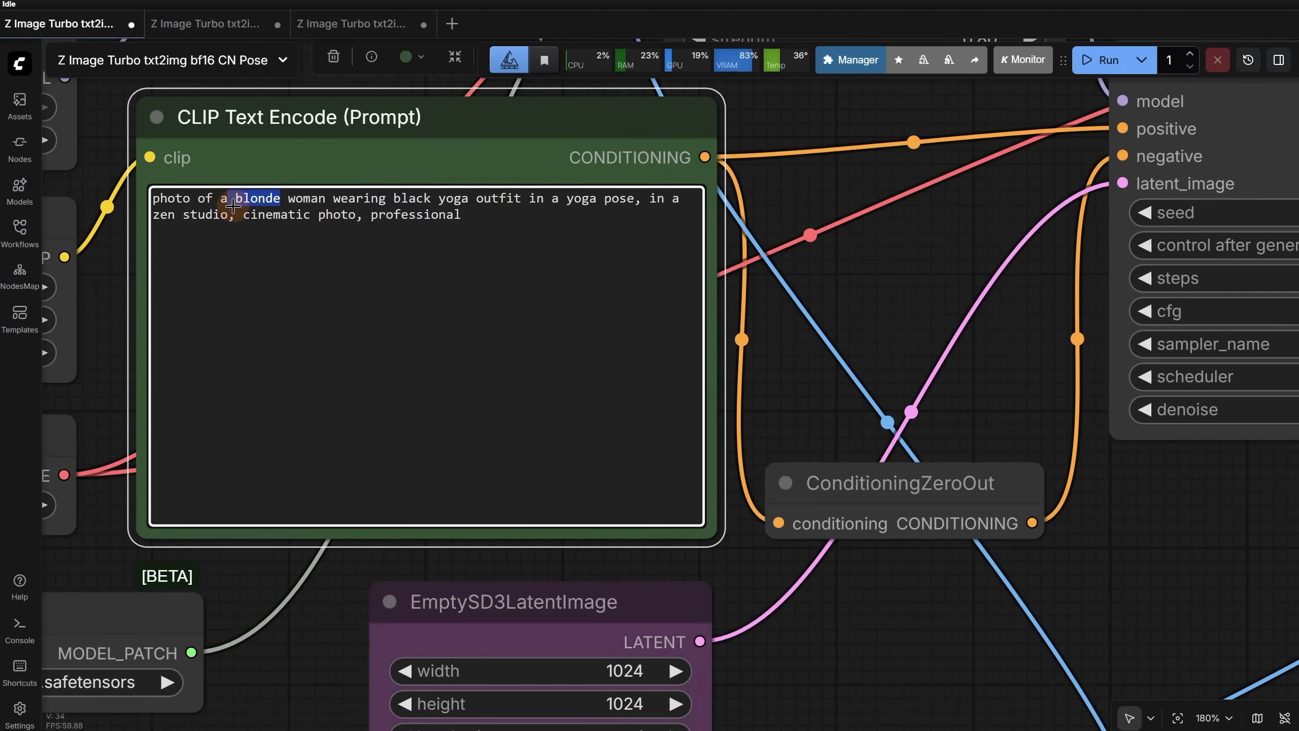
left_click(335, 202)
double_click(317, 200)
left_click_drag(317, 199, 242, 198)
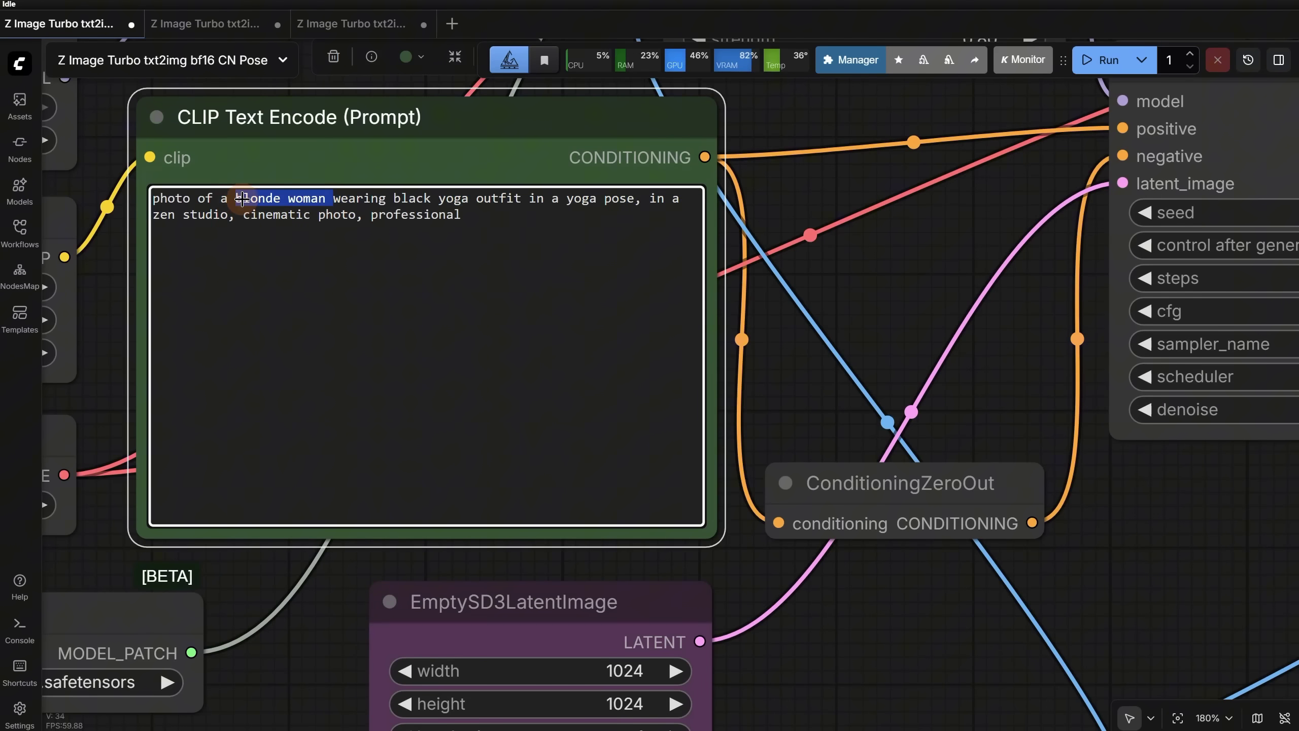
type("monk")
Delete 'yoga', change 'studio' to 'temple', and queue the generation with Ctrl+Enter.
double_click(394, 199)
key("BackSpace")
double_click(665, 200)
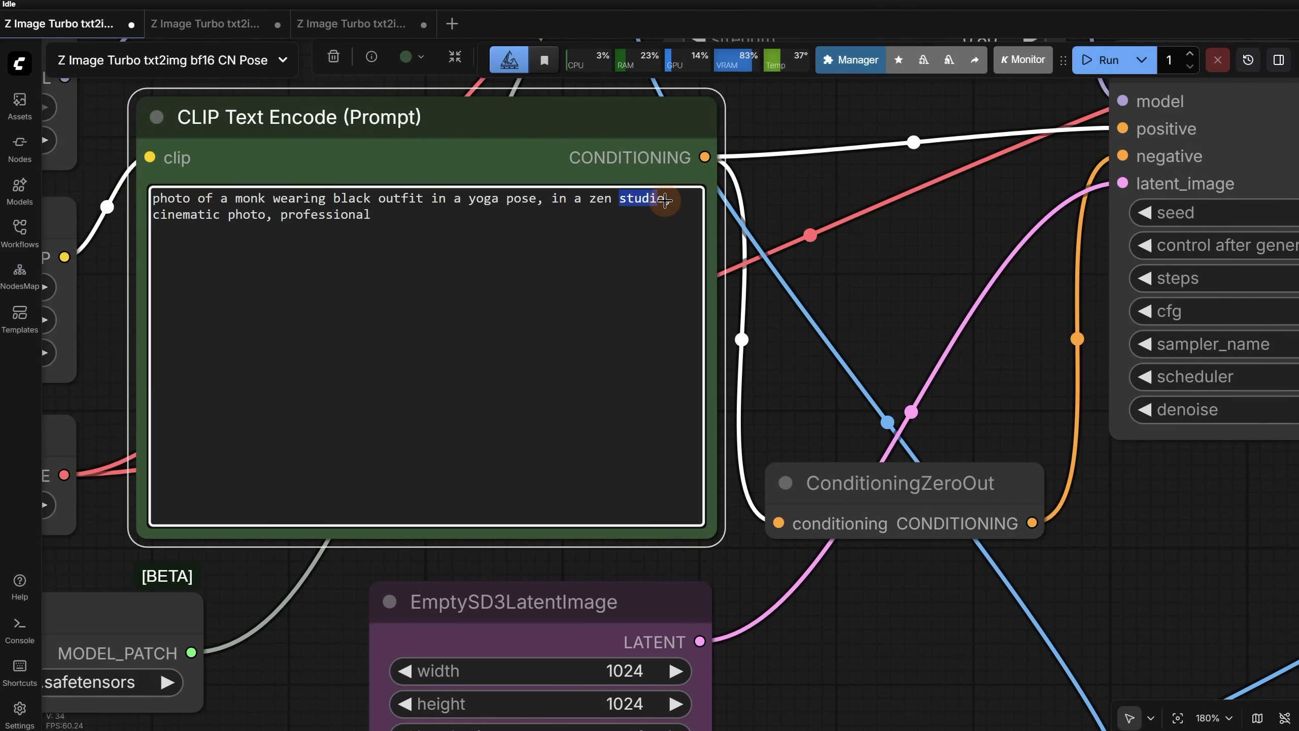
type("temple")
key("ctrl+Return")
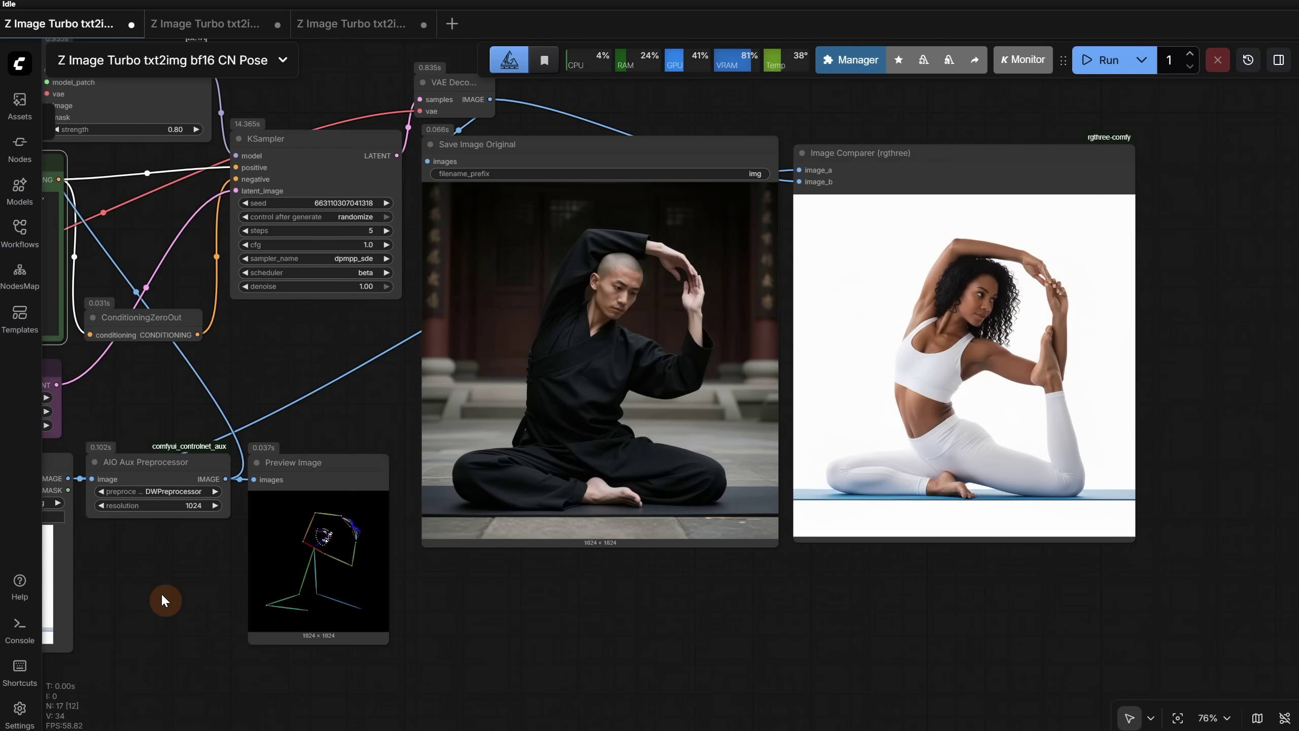
left_click_drag(160, 596, 274, 590)
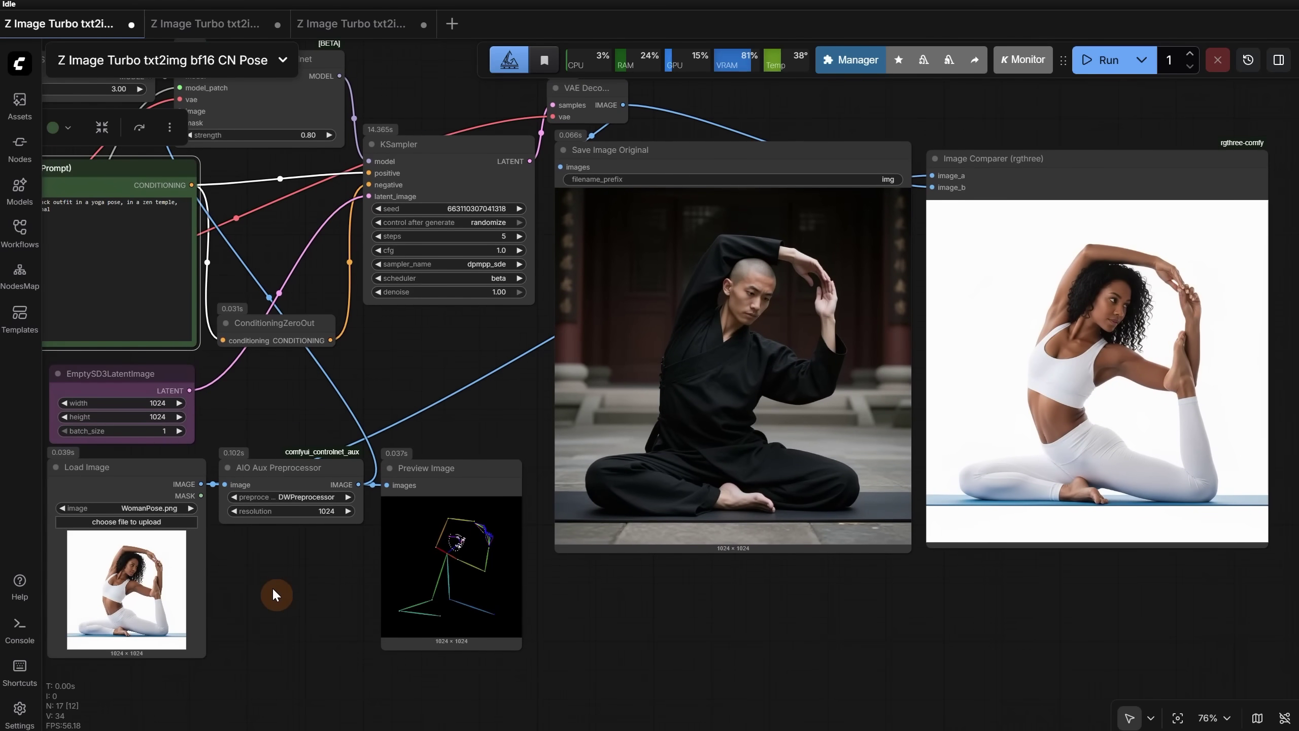
Switch the AIO Aux Preprocessor to DepthAnythingPreprocessor and run the workflow.
left_click(303, 498)
type("depth")
left_click(377, 533)
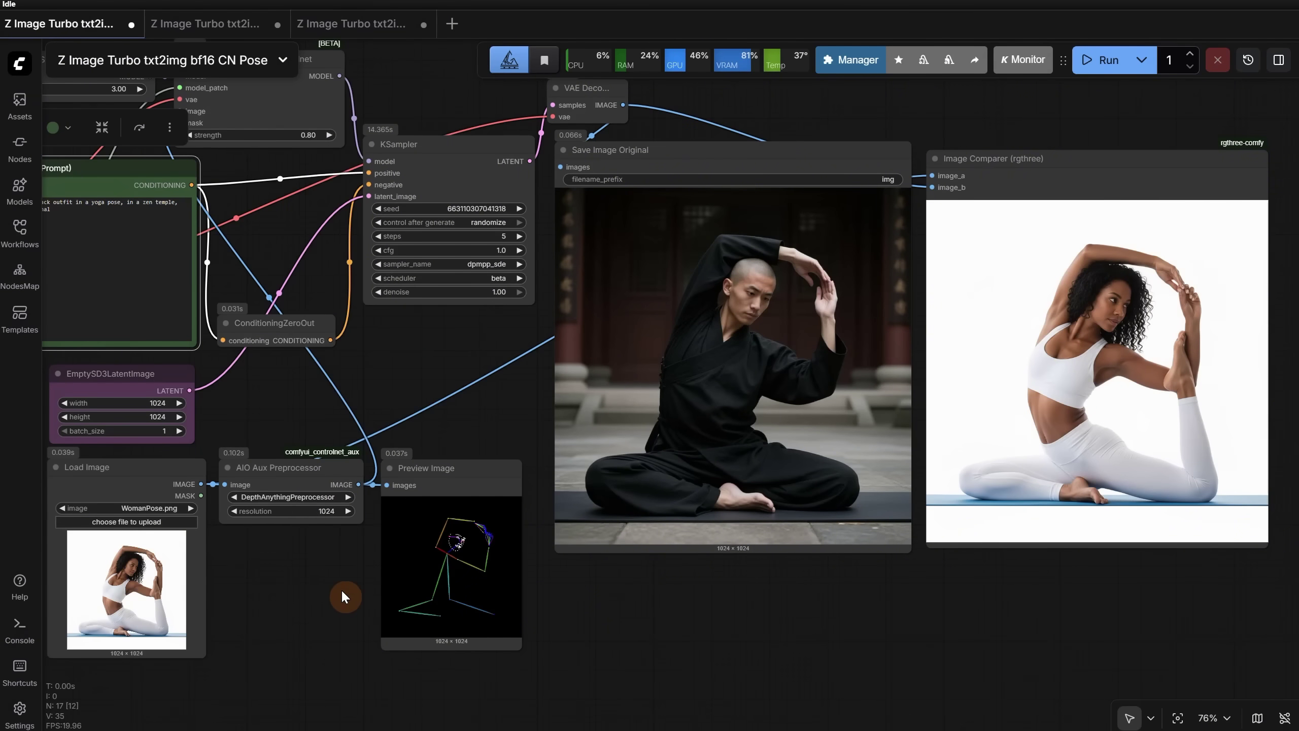
left_click(1100, 59)
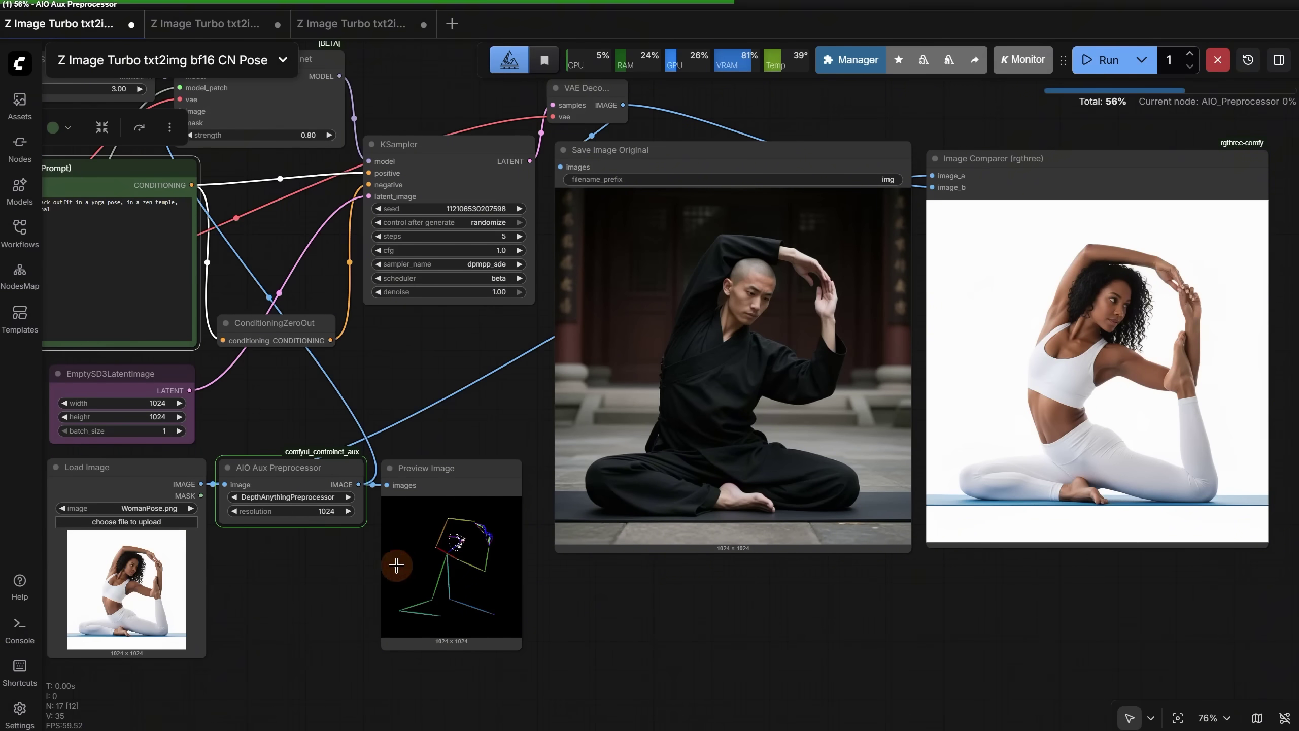
scroll(307, 583, "up", 3)
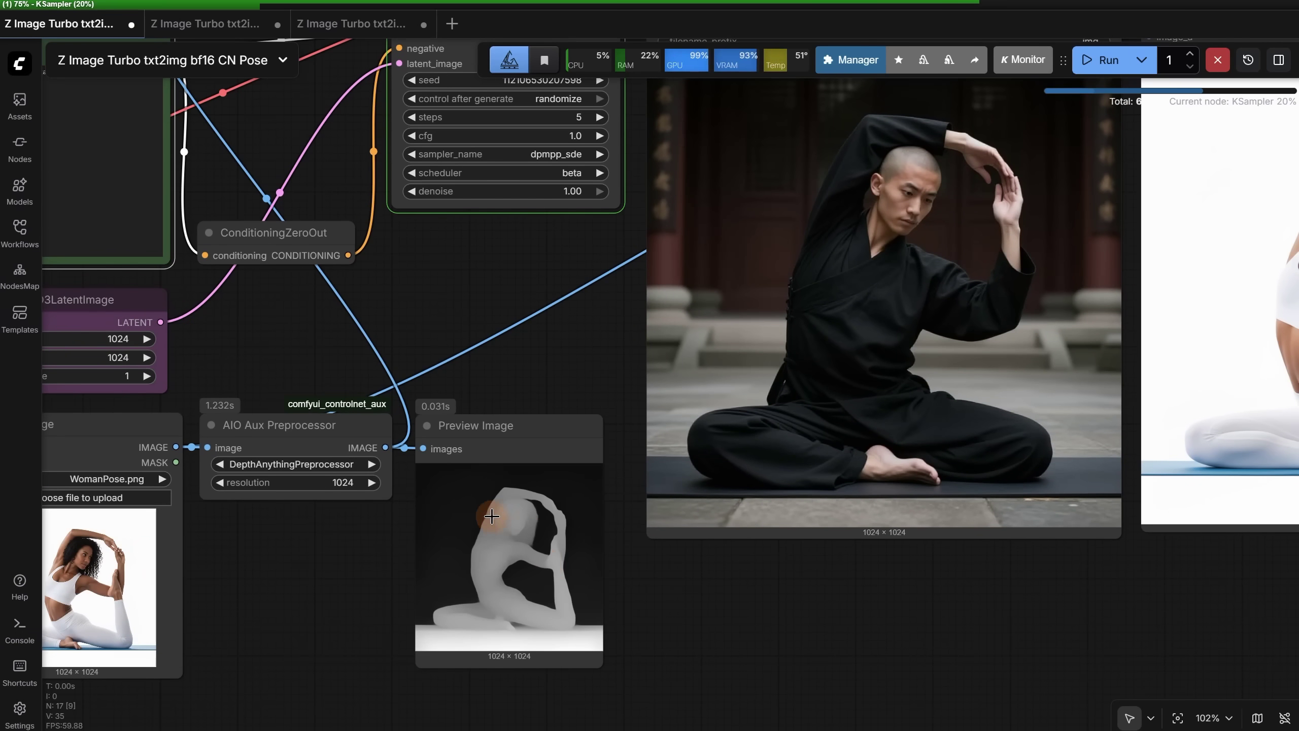
scroll(516, 550, "up", 10)
scroll(536, 525, "down", 7)
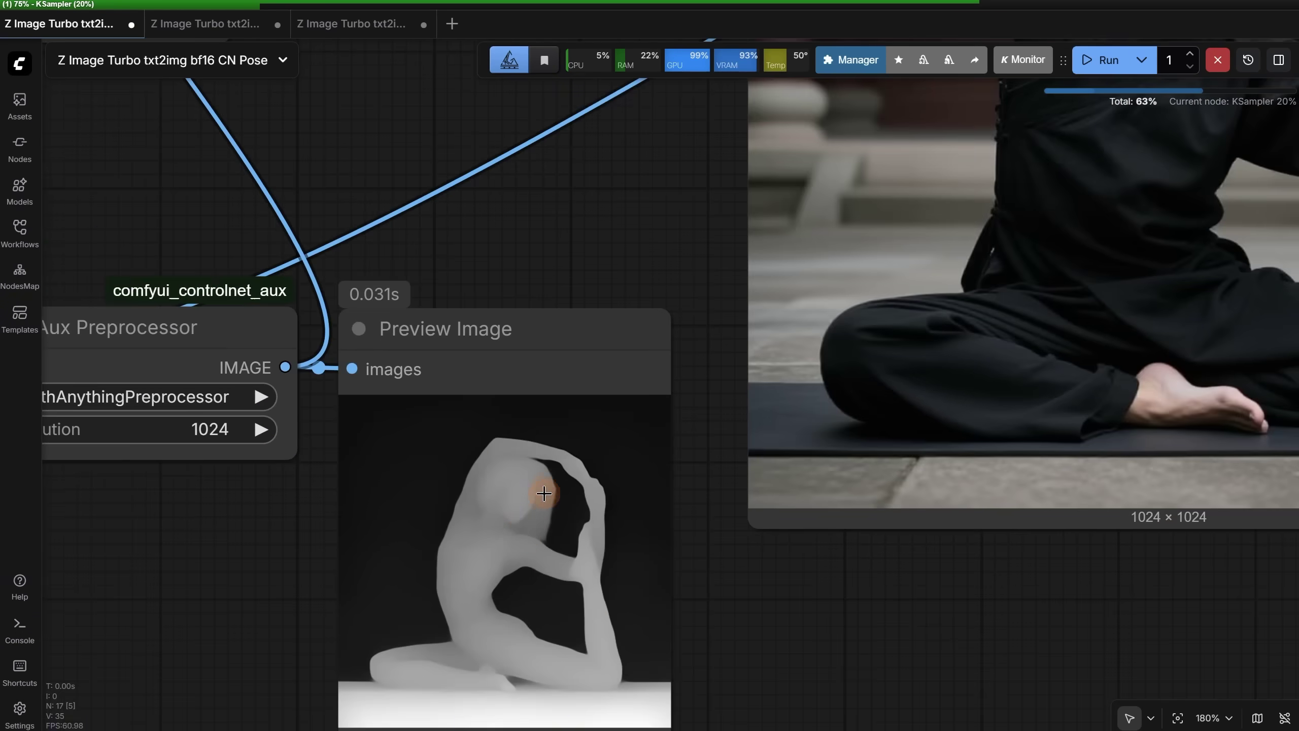
scroll(623, 560, "down", 4)
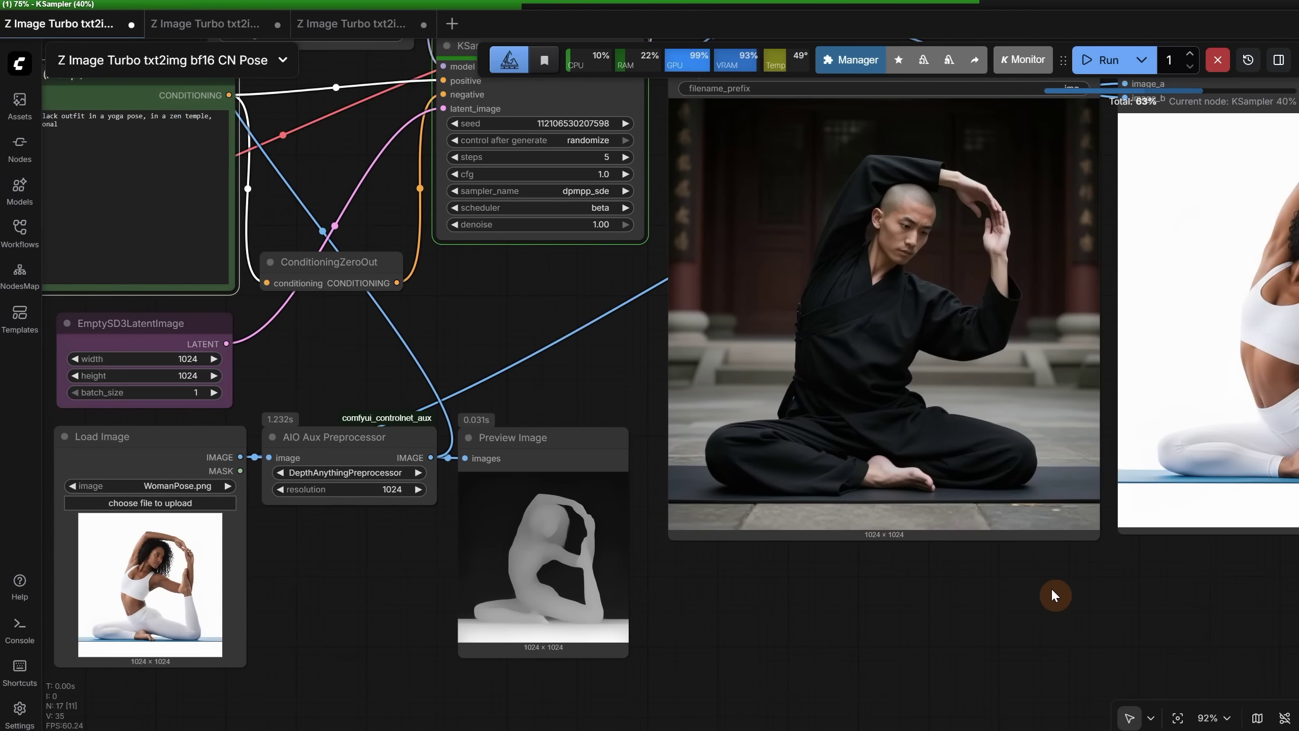
left_click_drag(1052, 593, 708, 628)
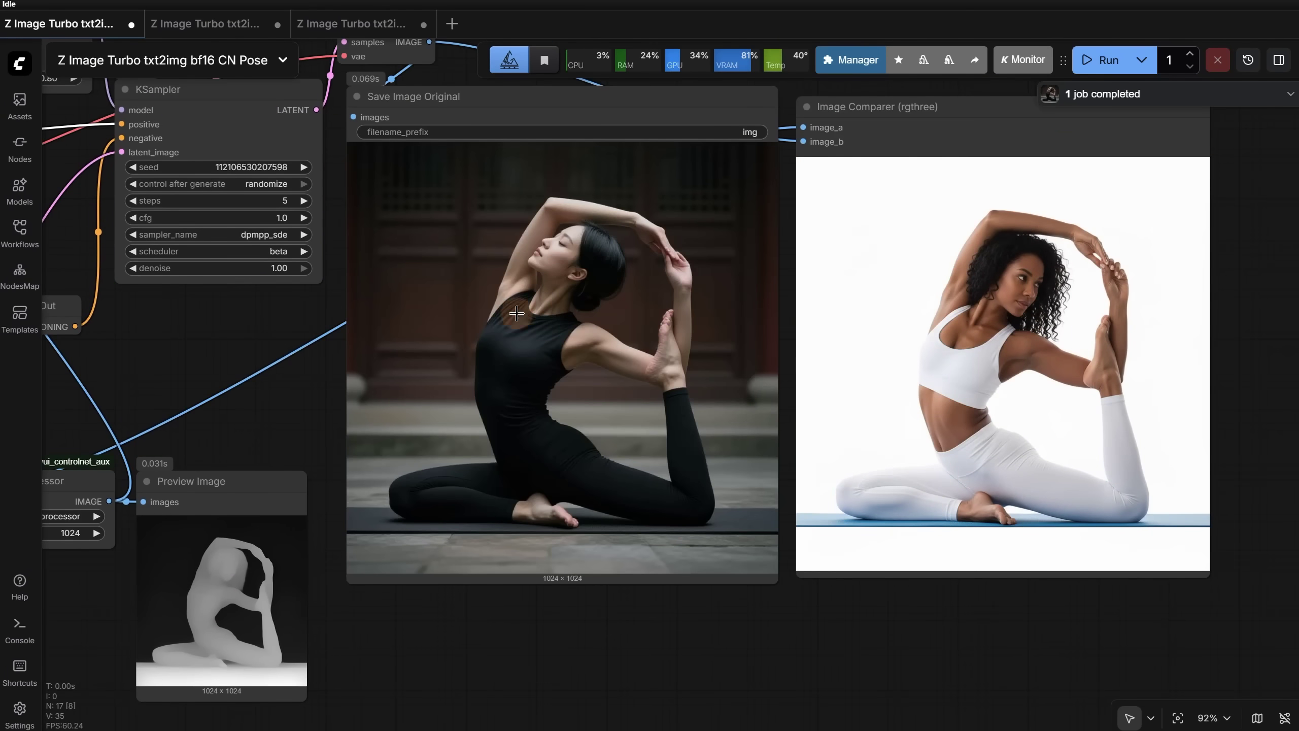
scroll(660, 464, "down", 5)
scroll(374, 384, "up", 4)
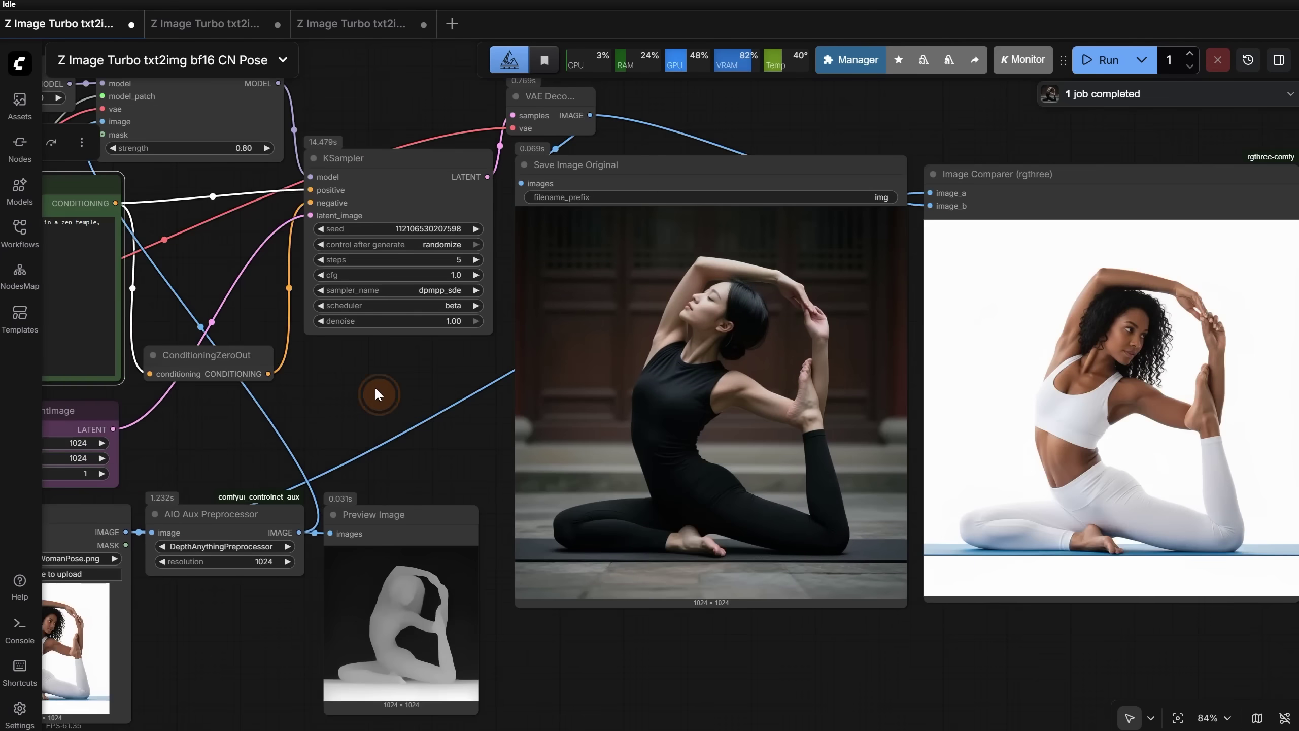
Set QwenImageDiffsynthControlnet strength to 0.50 and regenerate the monk image.
left_click_drag(375, 385, 519, 362)
left_click(388, 205)
type("0.5")
key("Return")
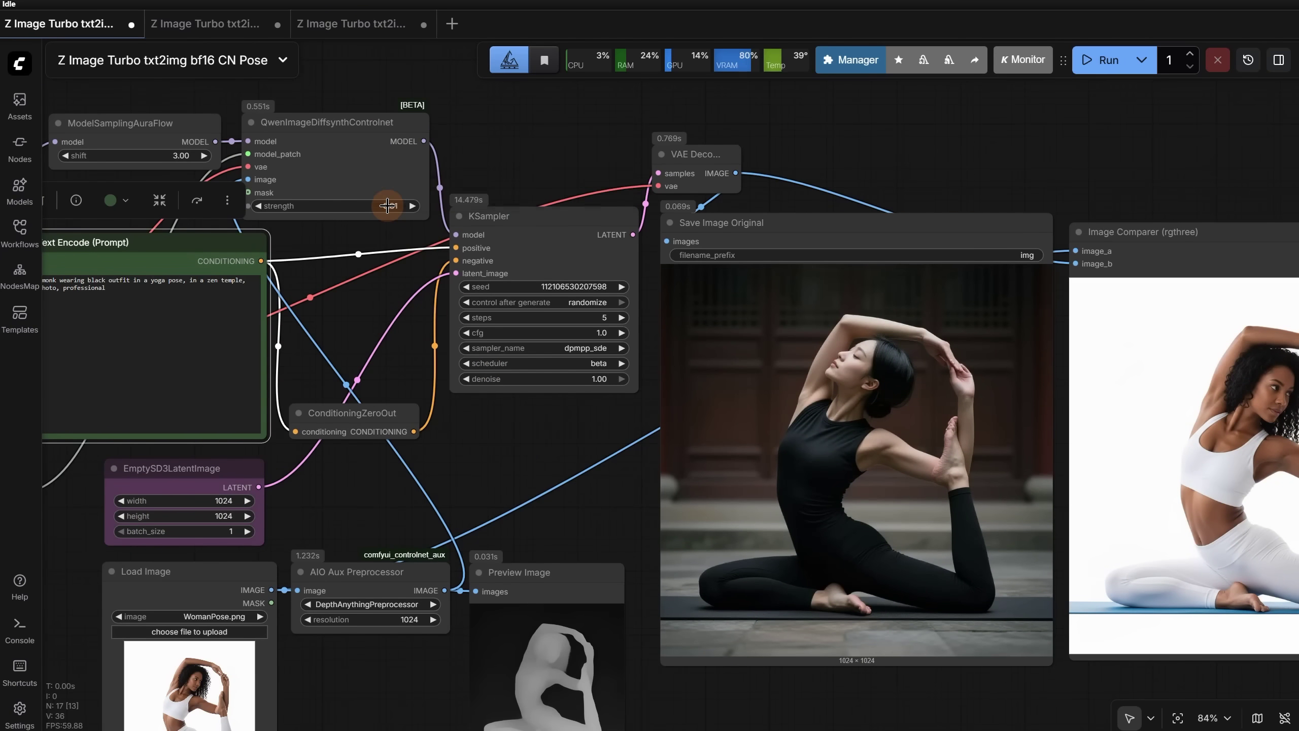
left_click(1102, 60)
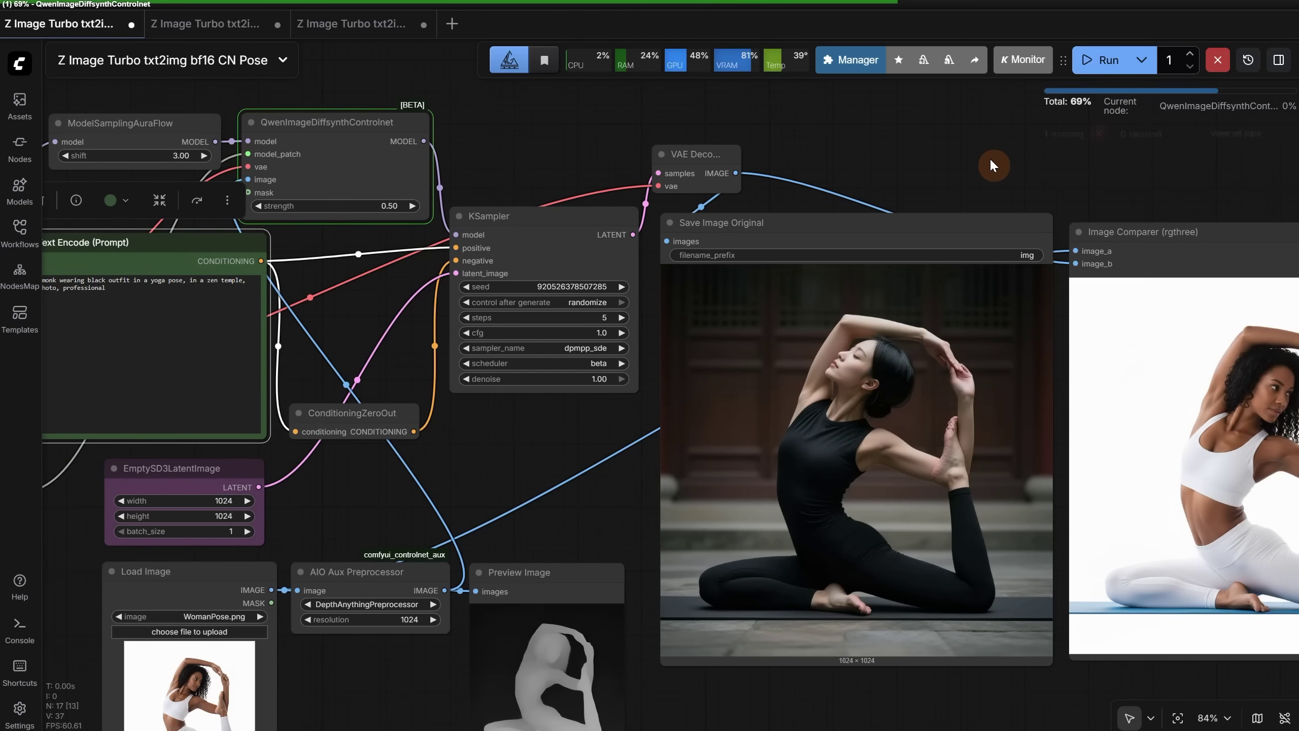
scroll(997, 162, "right", 3)
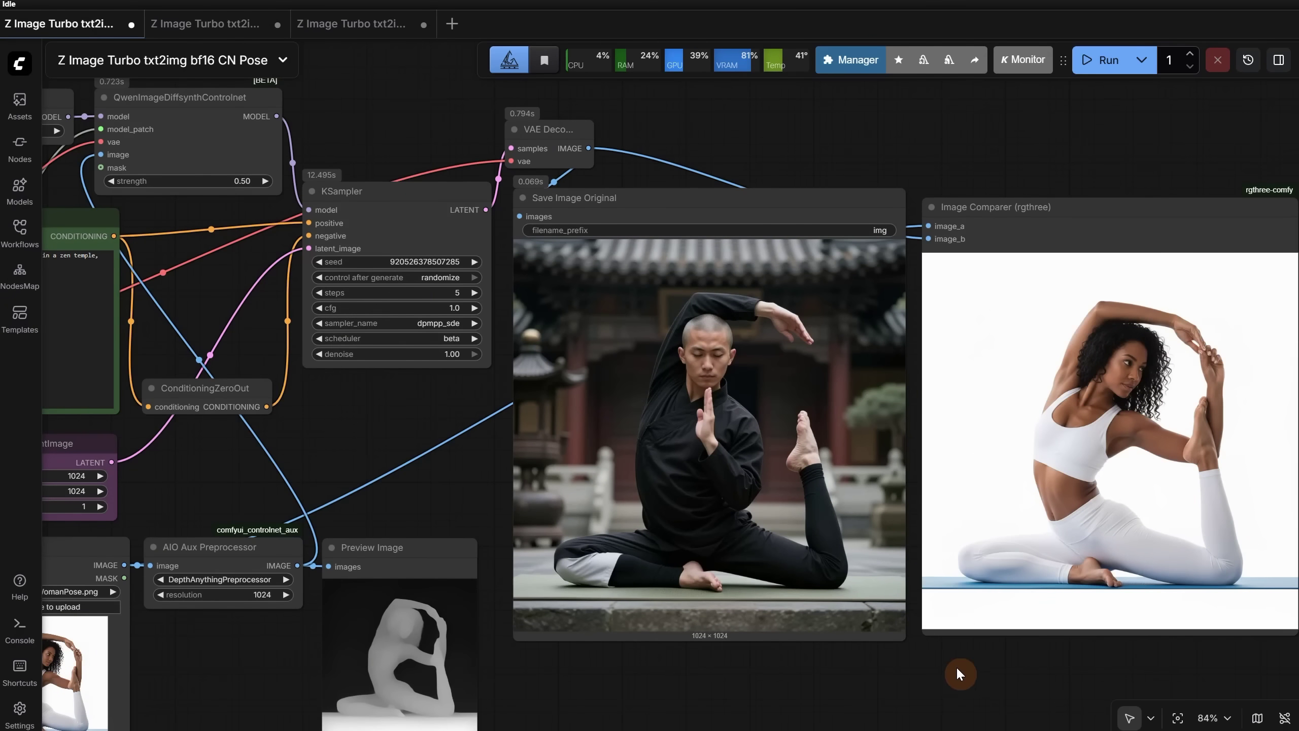
left_click_drag(901, 658, 974, 609)
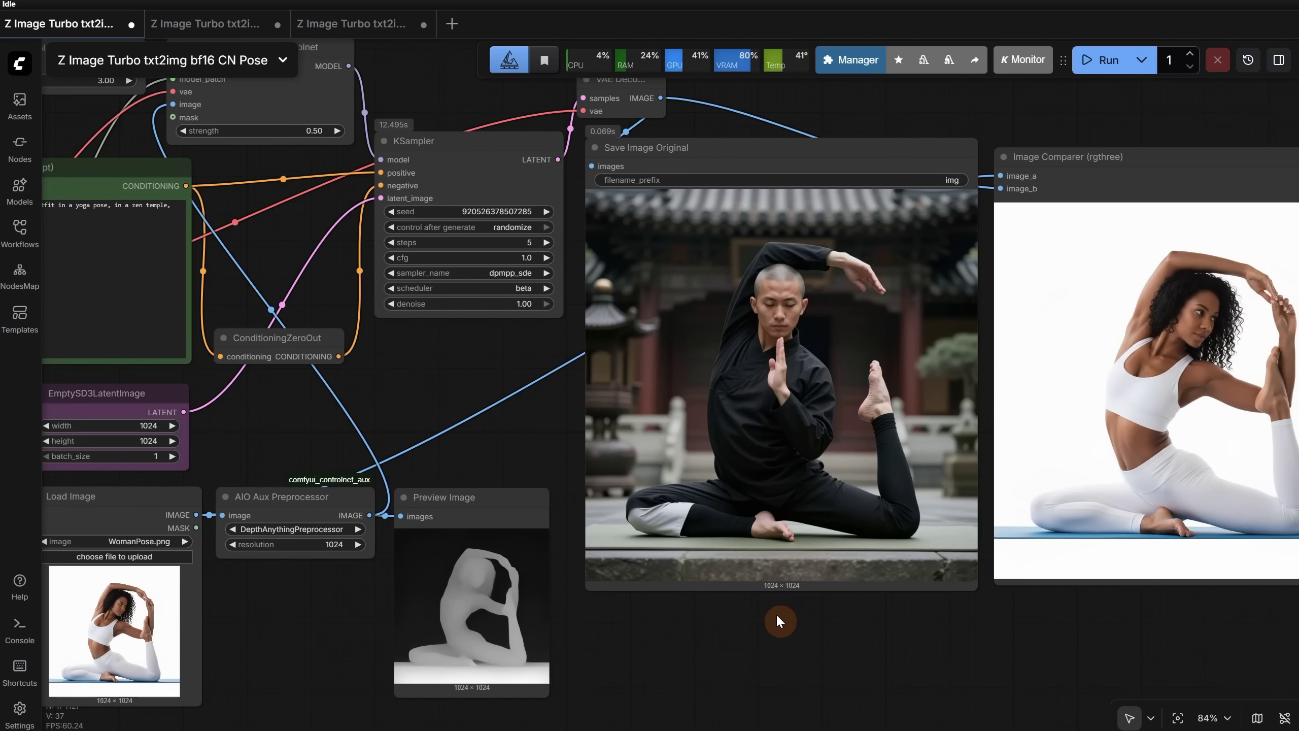
scroll(777, 621, "down", 2)
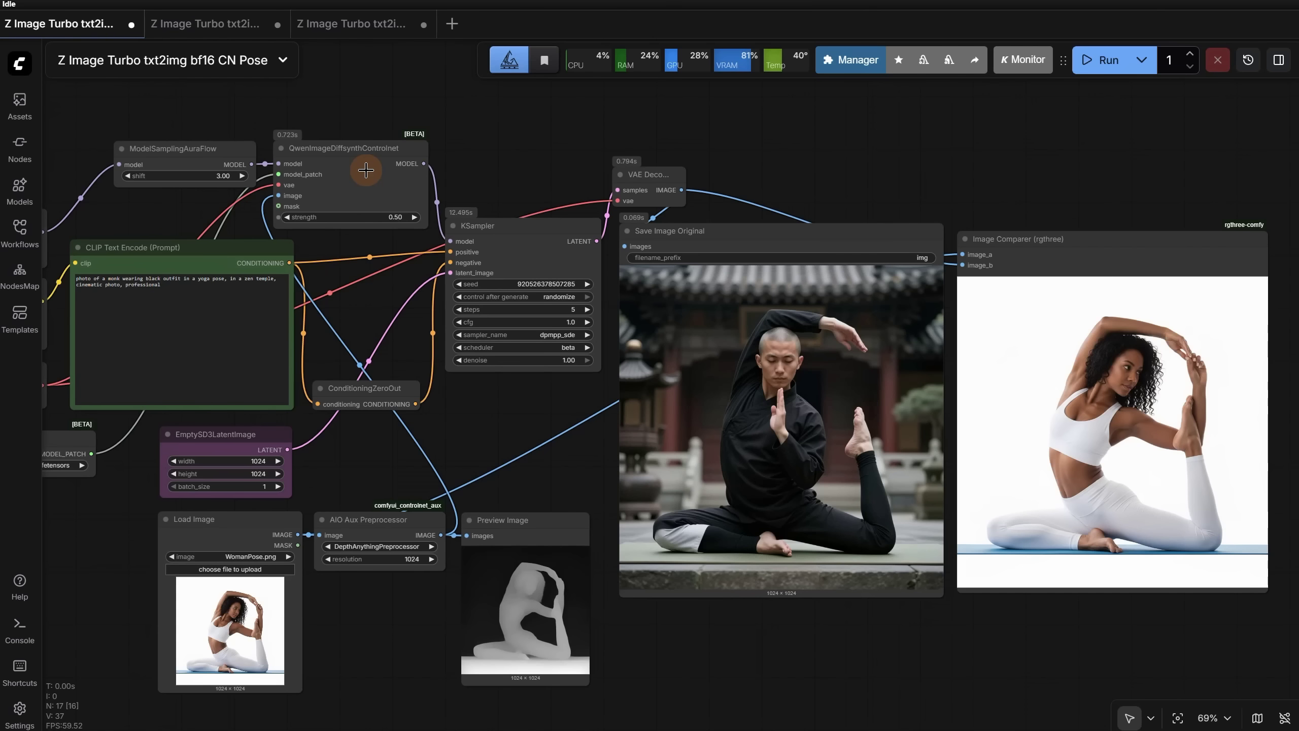
Open the 'Z Image Turbo txt2img bf16 CN Depth' tab and inspect its depth preview, prompt and gold PIXA output.
left_click(204, 24)
scroll(378, 462, "up", 4)
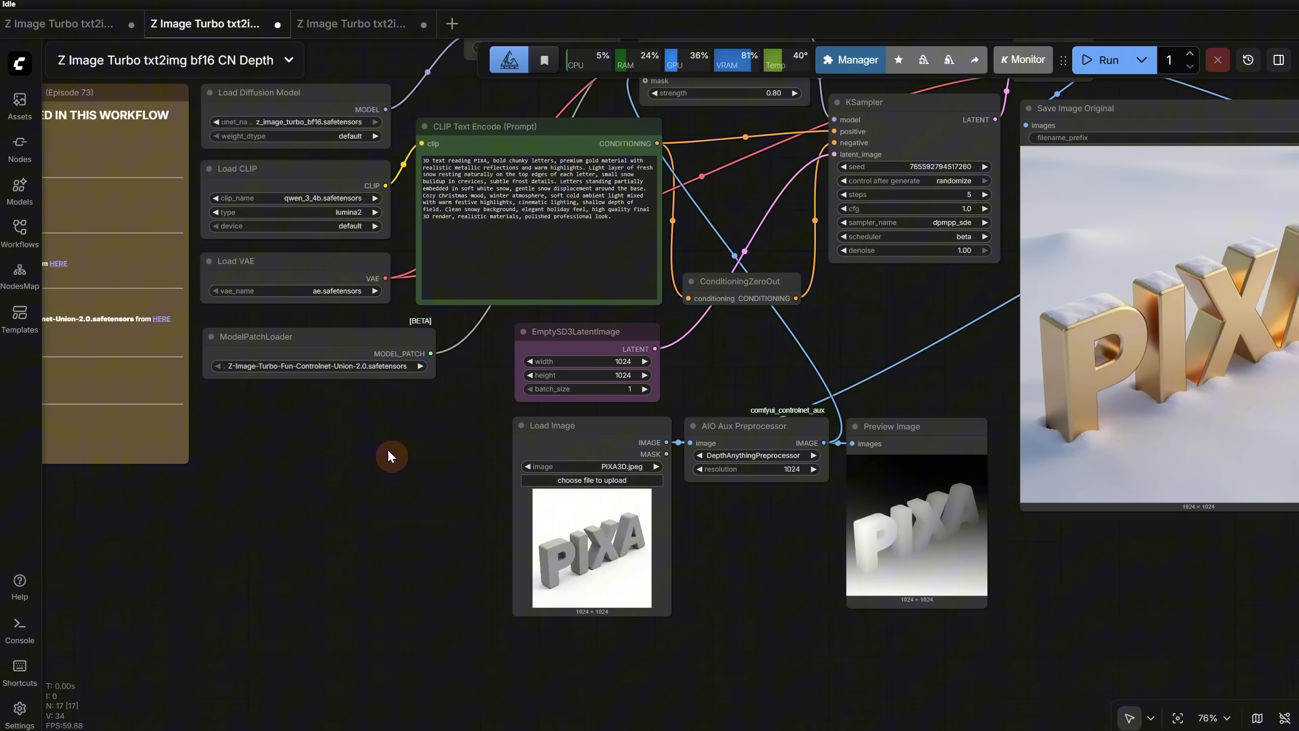
scroll(426, 461, "up", 6)
left_click_drag(467, 451, 109, 376)
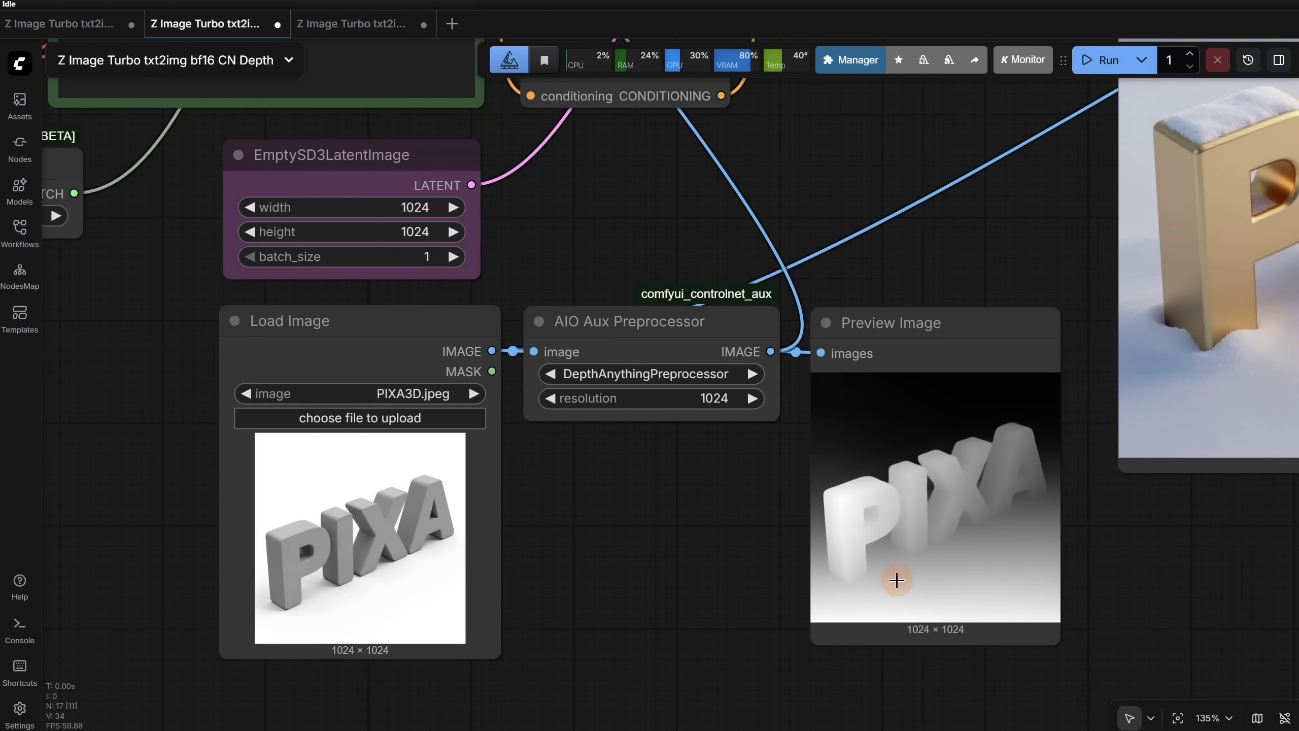
scroll(903, 297, "down", 3)
left_click_drag(860, 175, 762, 545)
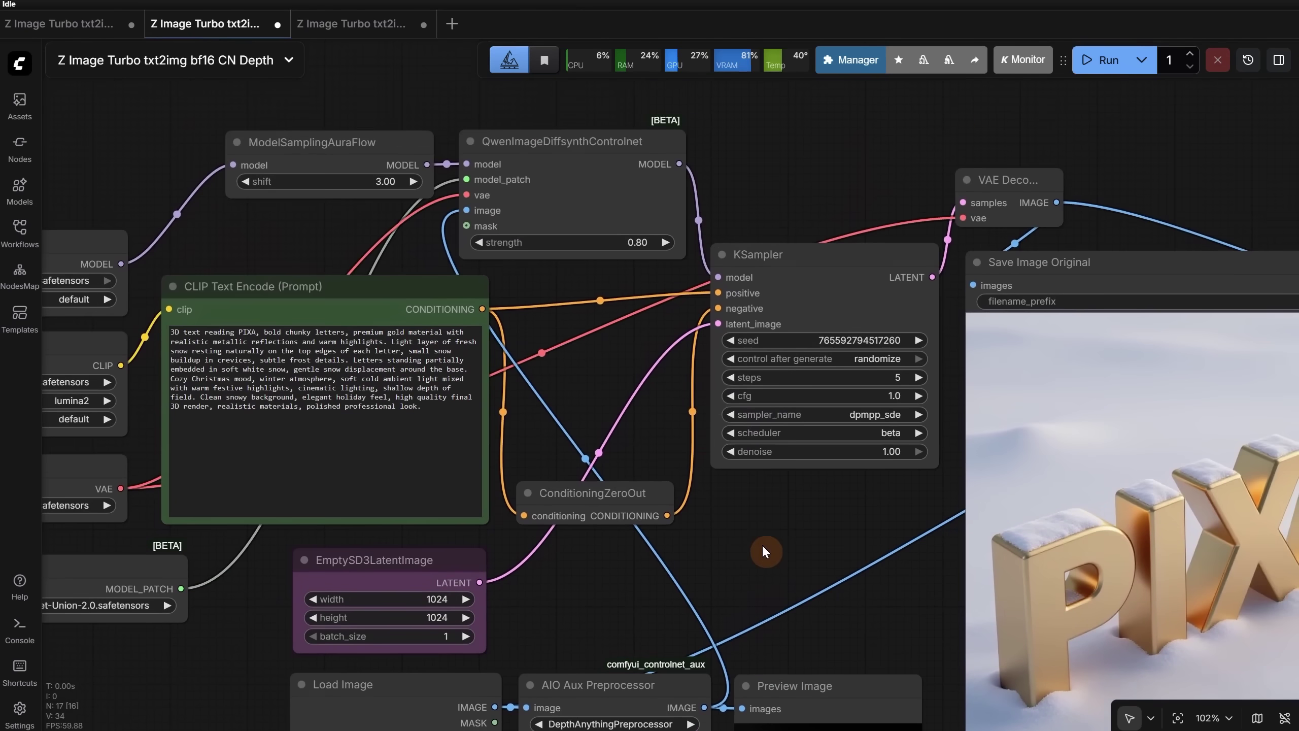
scroll(327, 332, "up", 5)
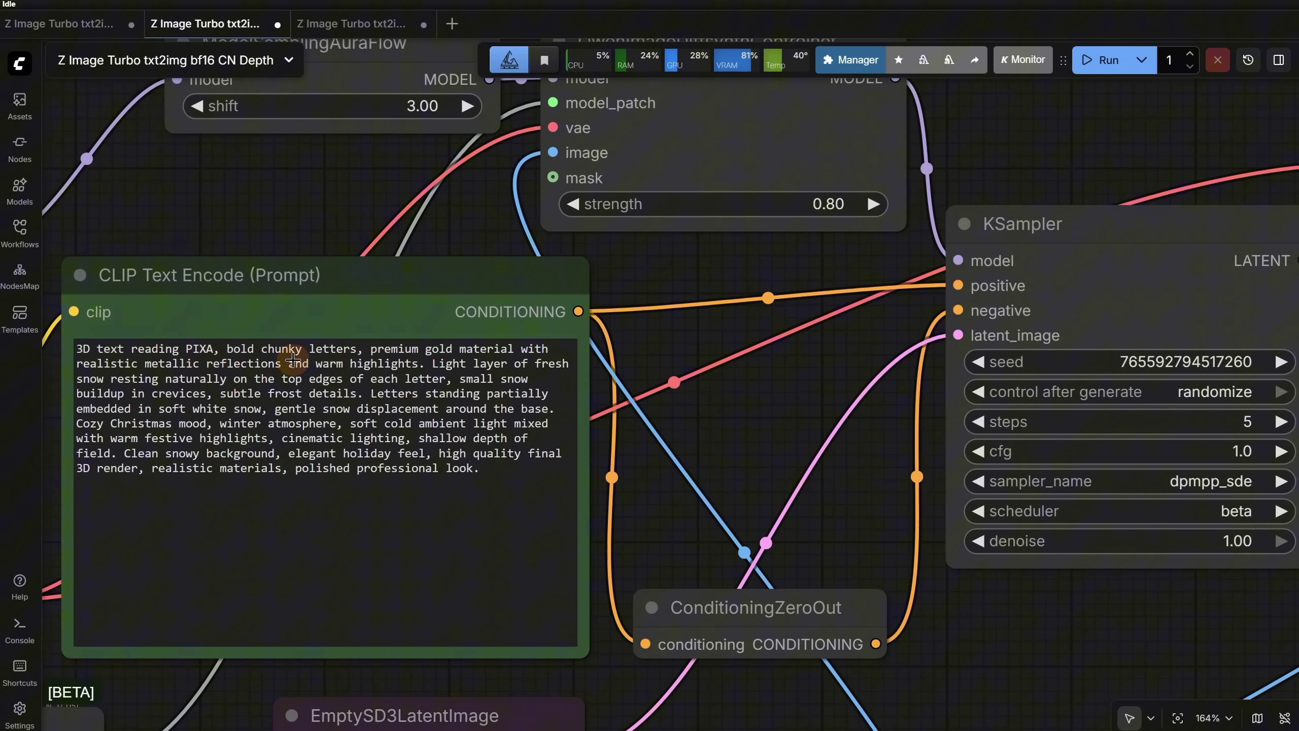
scroll(293, 359, "down", 8)
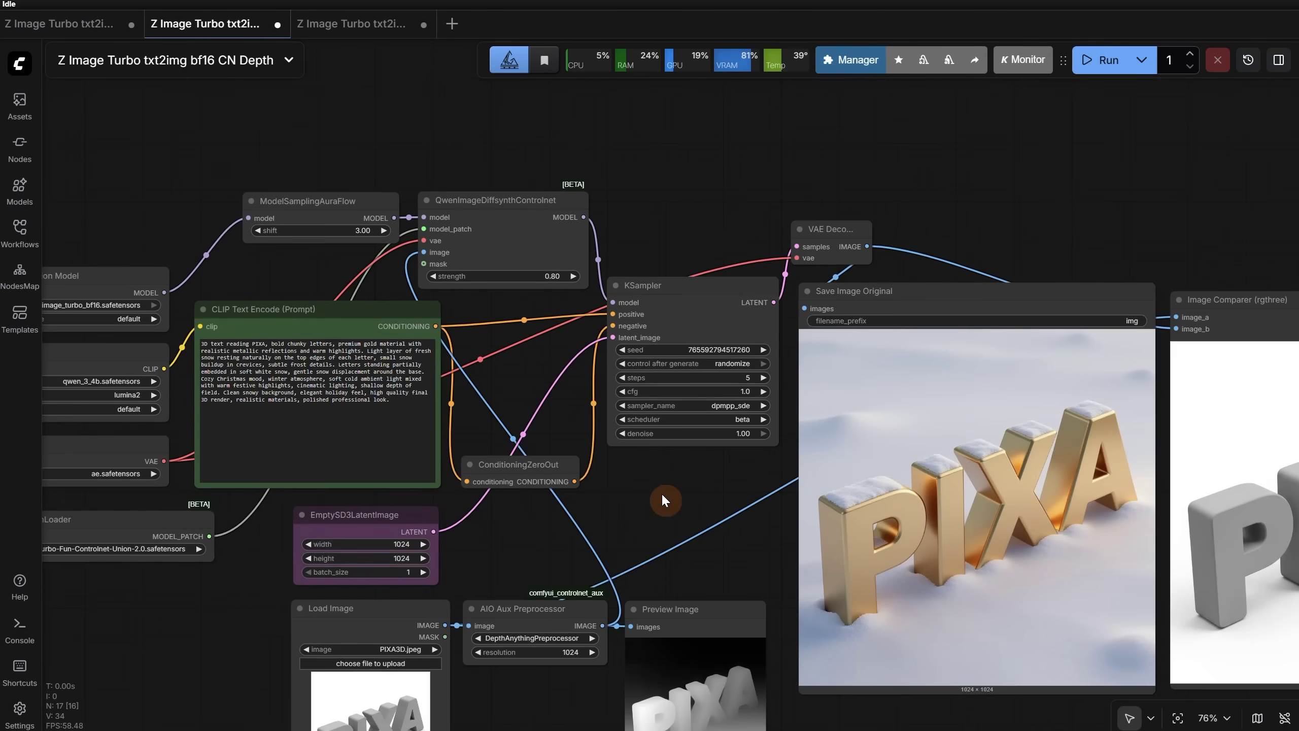
left_click_drag(614, 485, 77, 414)
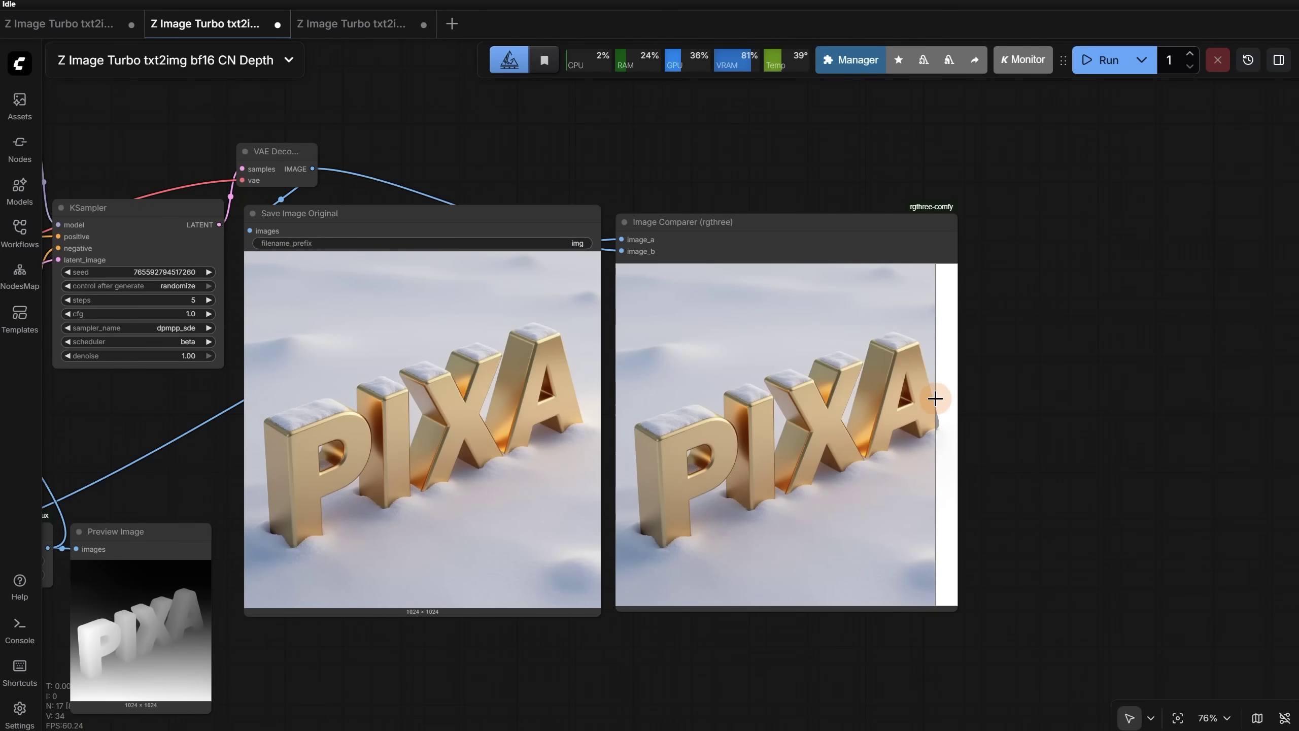
scroll(1068, 324, "down", 8)
scroll(475, 167, "up", 5)
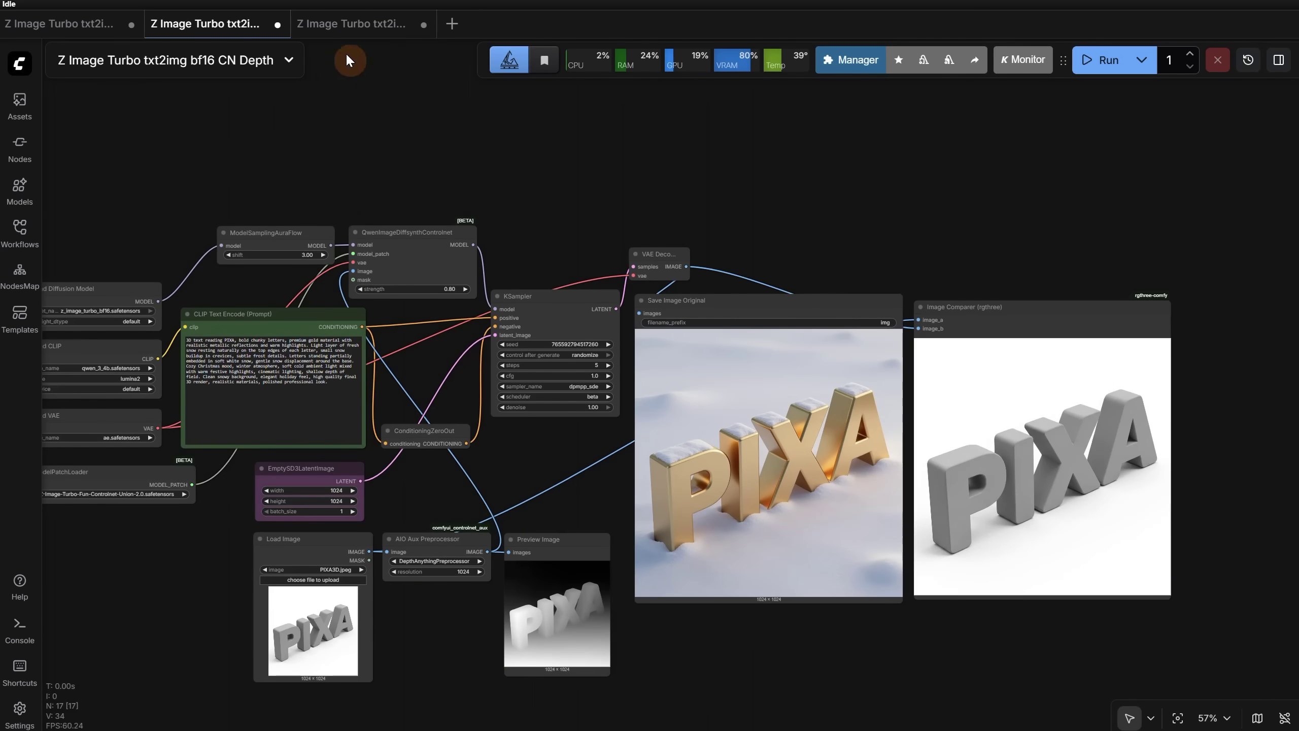
left_click(345, 28)
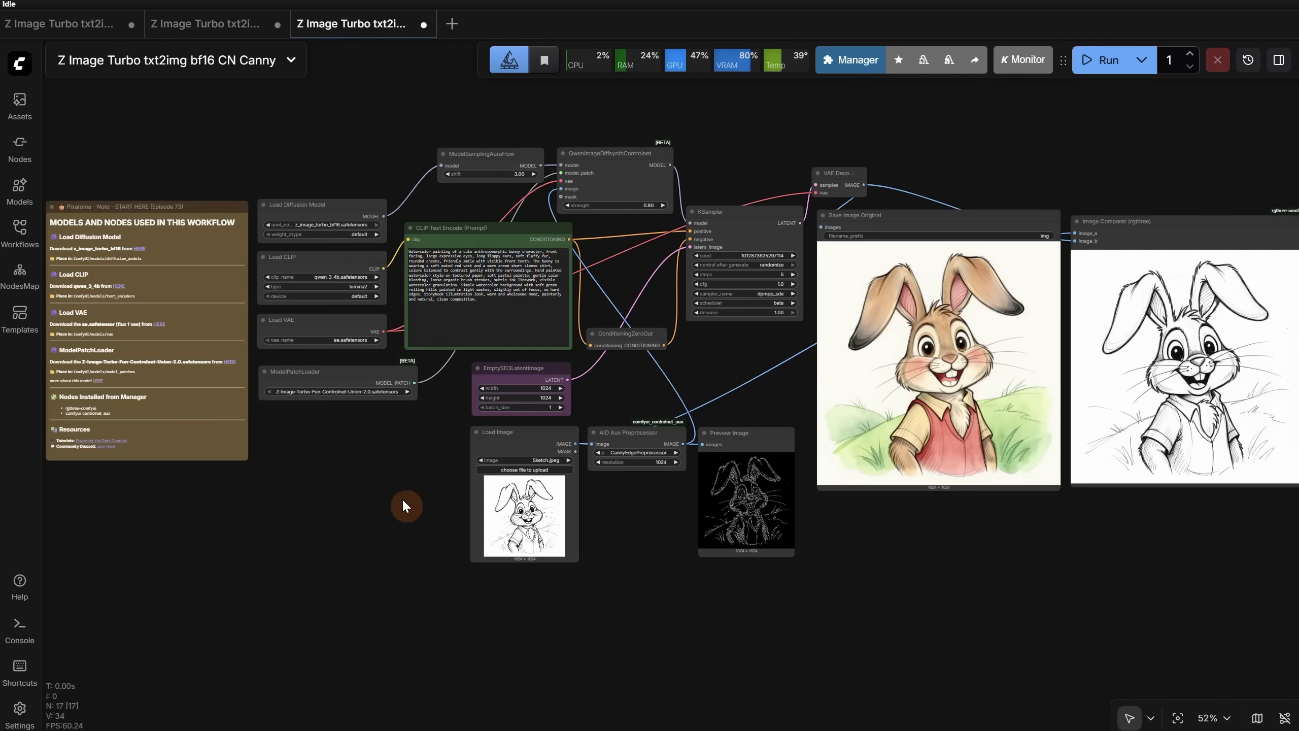
scroll(401, 481, "up", 5)
left_click_drag(423, 458, 240, 397)
scroll(588, 455, "up", 9)
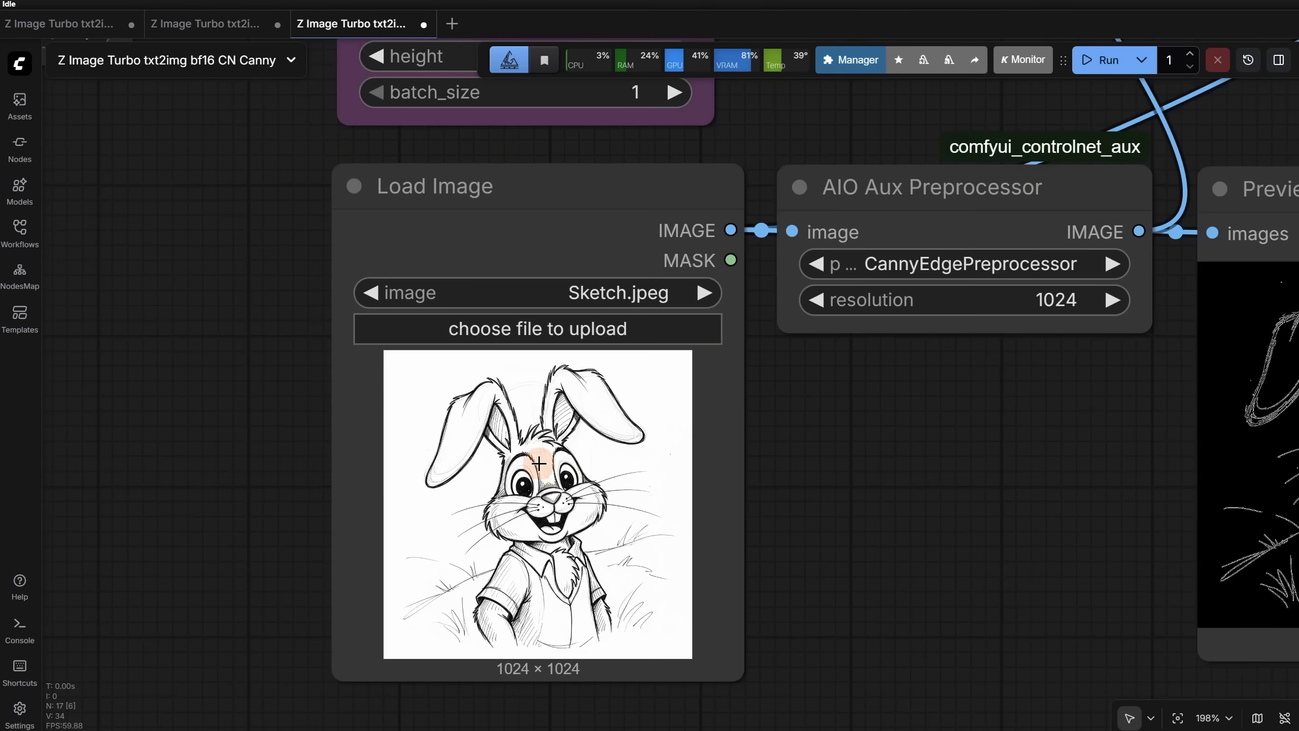
scroll(571, 551, "down", 5)
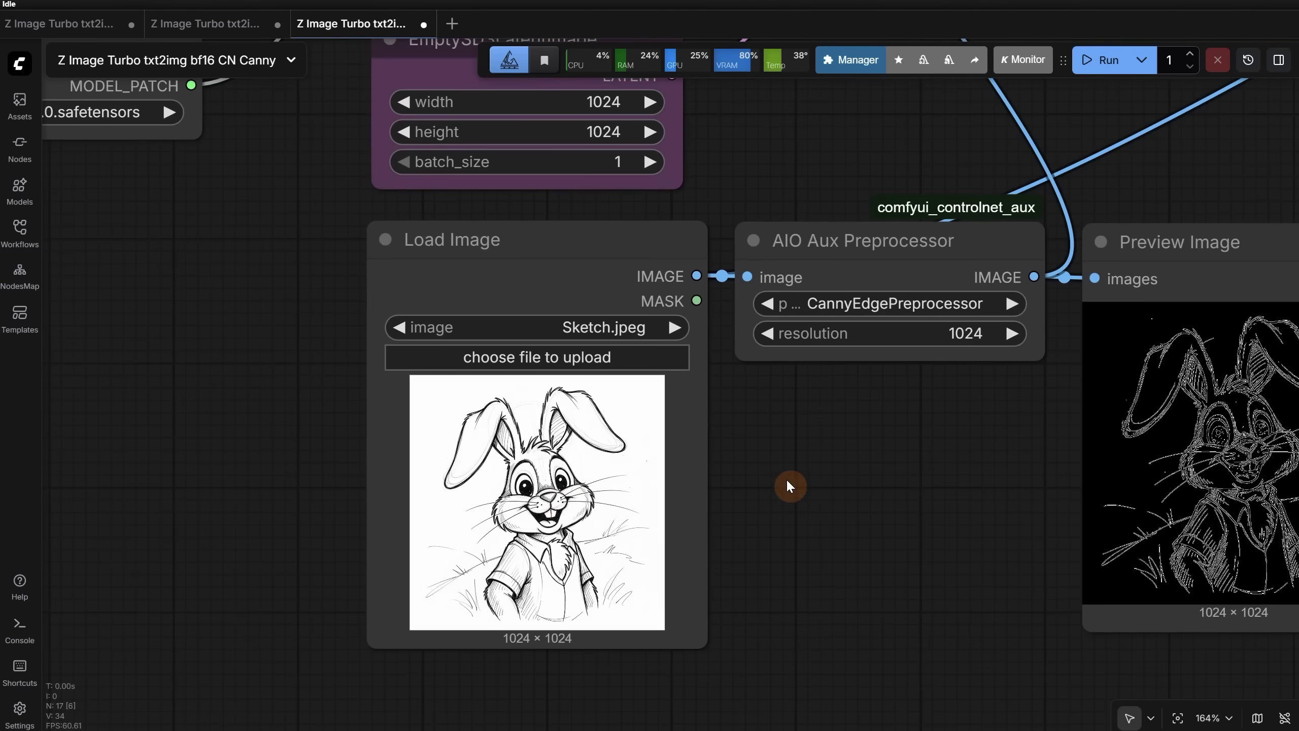
left_click_drag(789, 487, 336, 459)
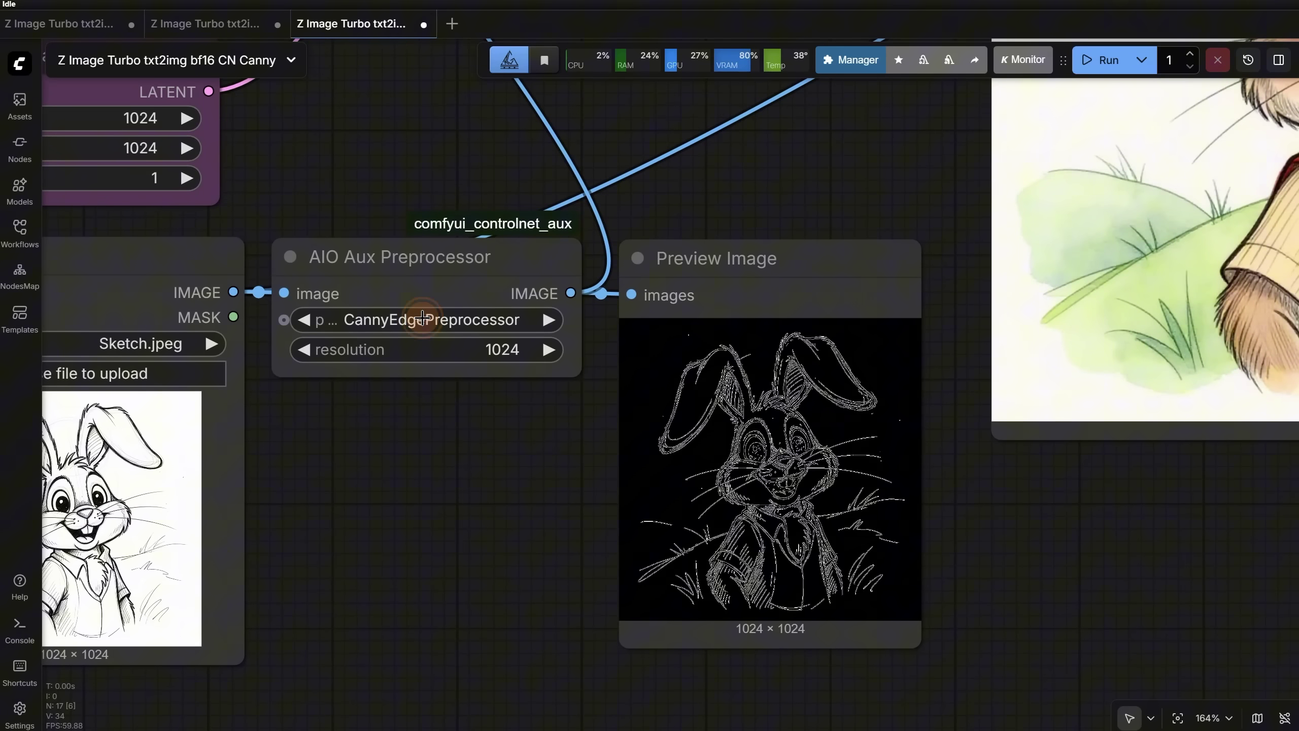
left_click(426, 320)
left_click(500, 154)
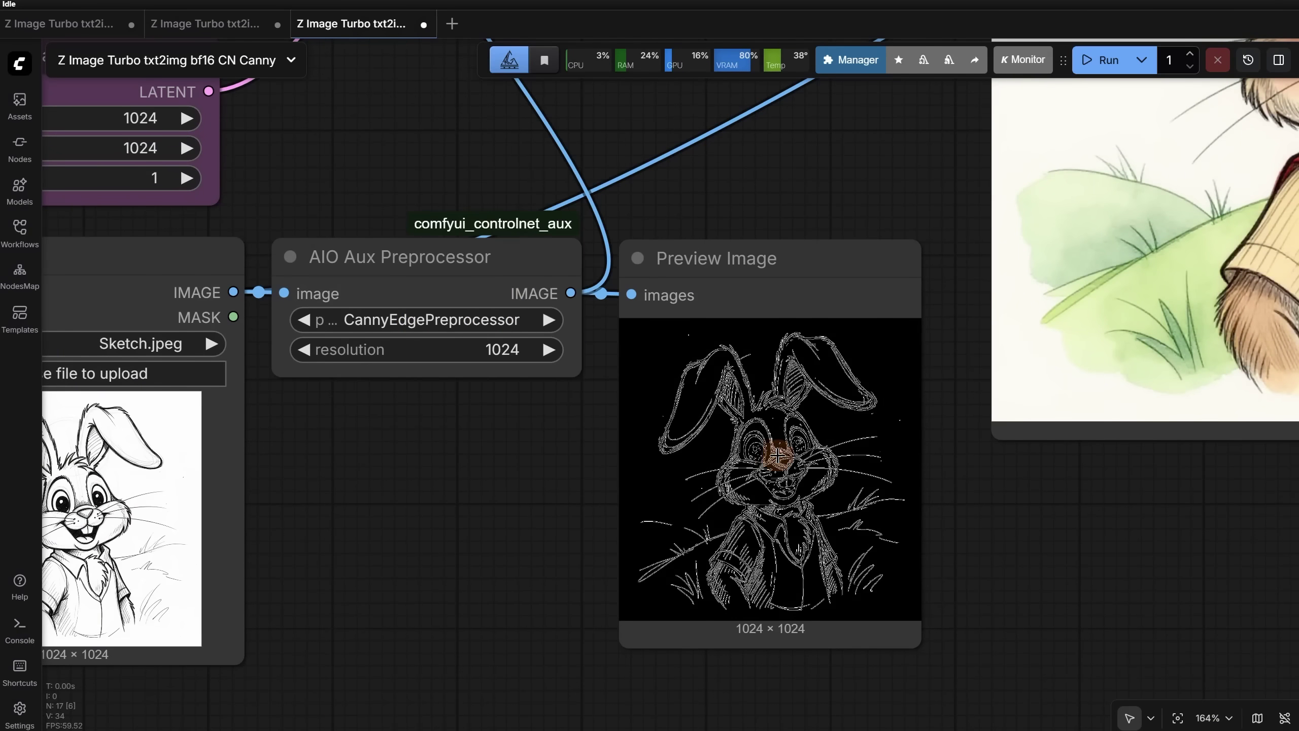
scroll(783, 432, "up", 7)
scroll(689, 347, "down", 4)
scroll(690, 347, "down", 1)
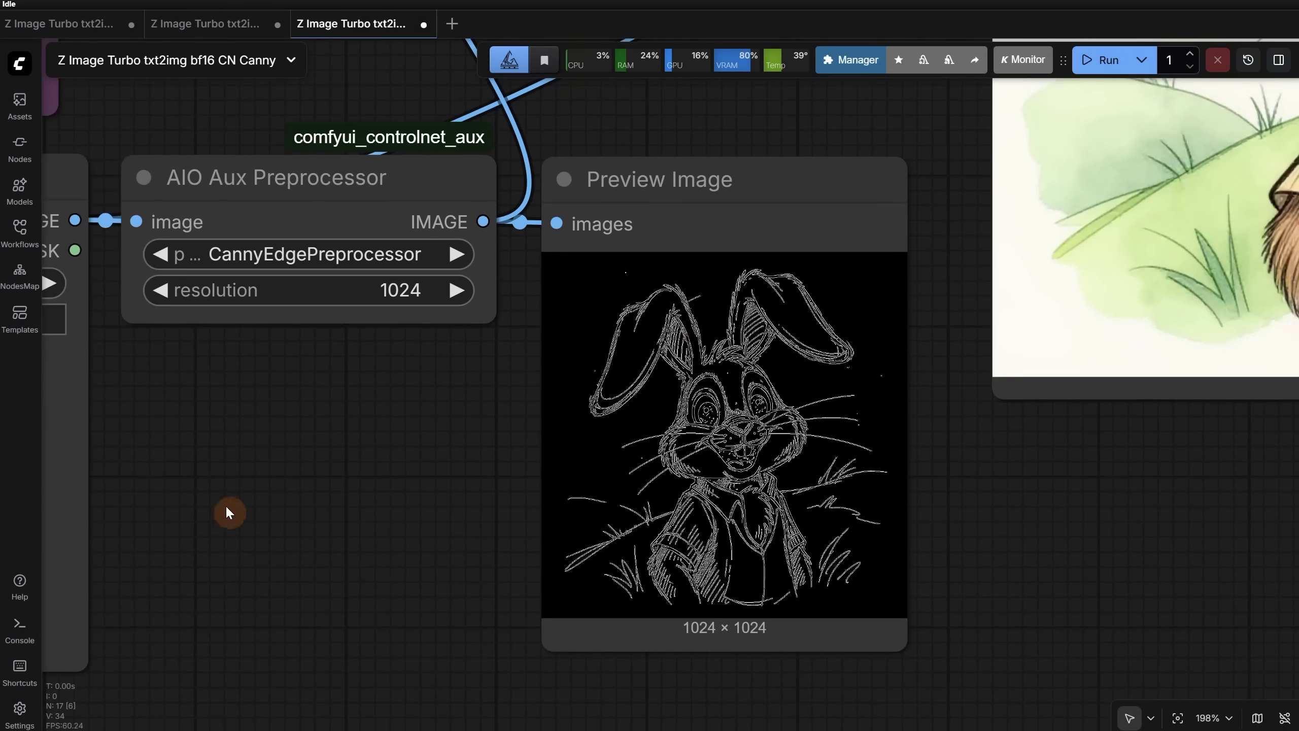
scroll(230, 513, "left", 5)
scroll(369, 353, "up", 1)
scroll(582, 453, "down", 6)
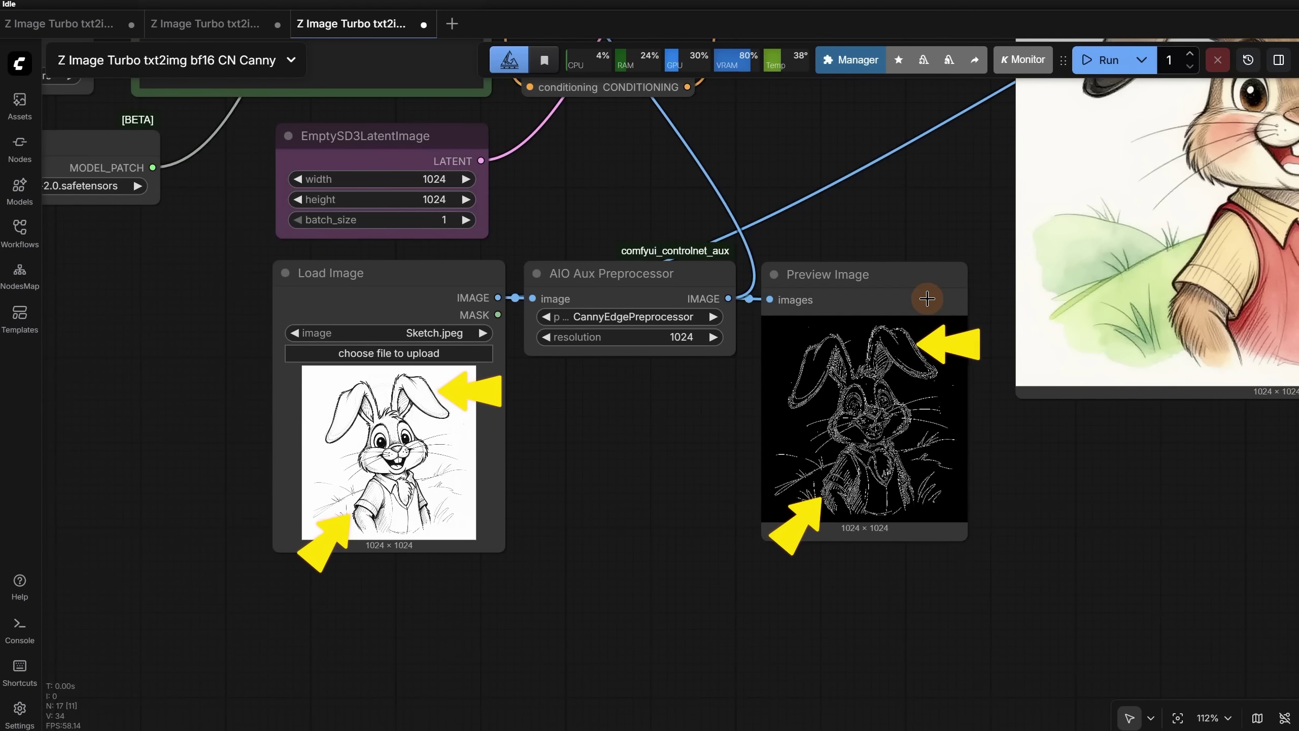
left_click_drag(936, 183, 225, 441)
scroll(230, 447, "down", 2)
scroll(234, 452, "down", 1)
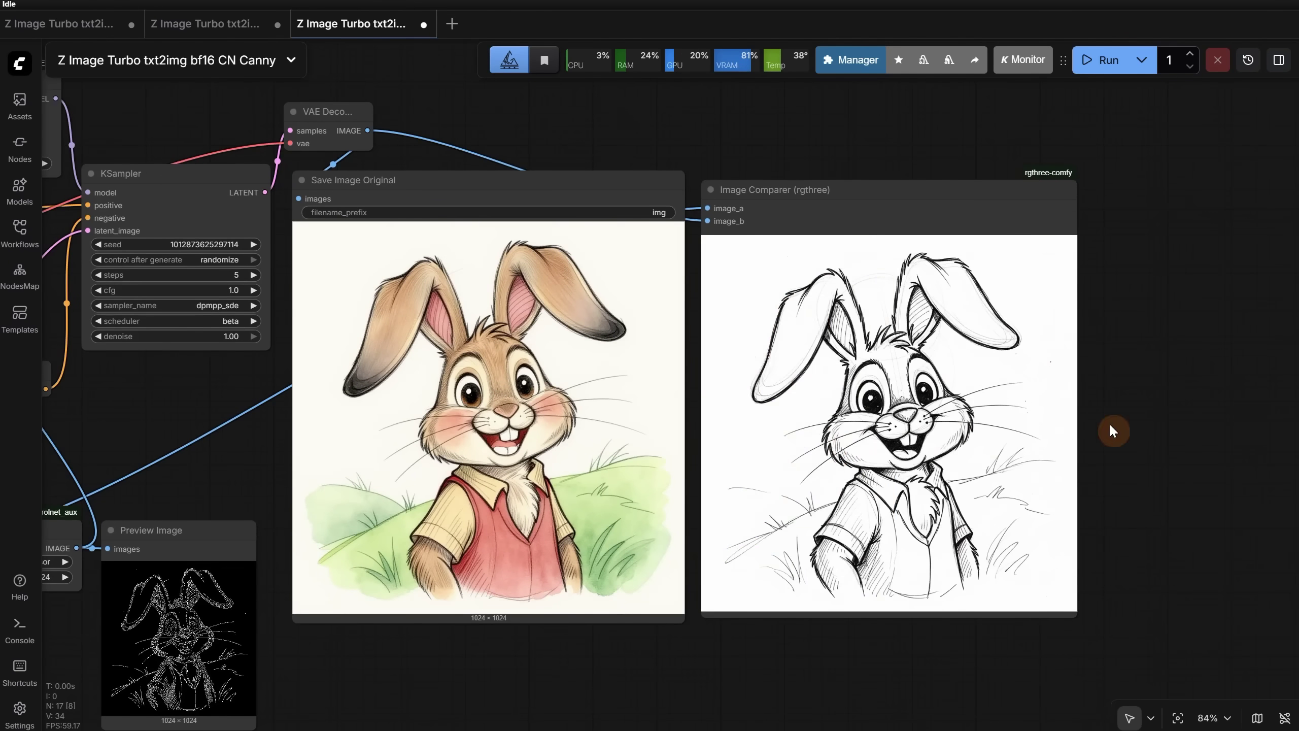
scroll(1048, 430, "down", 8)
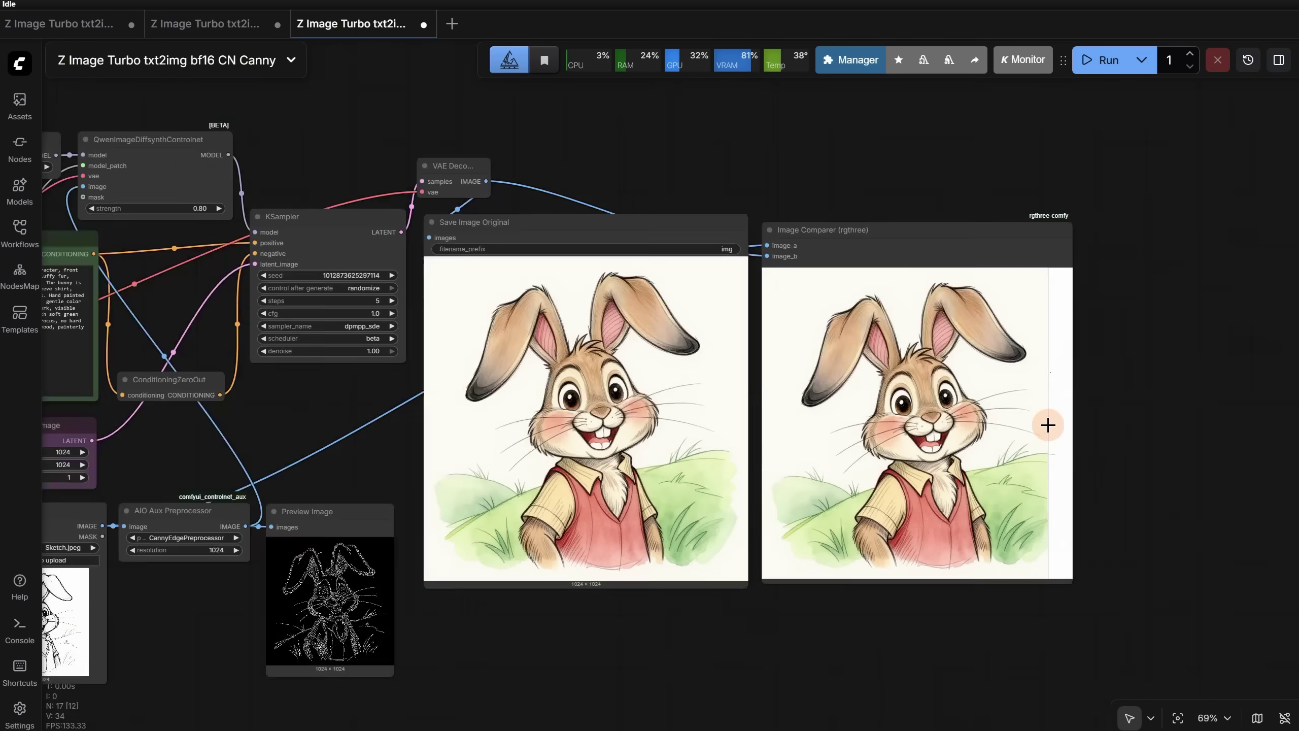
scroll(323, 549, "up", 10)
scroll(322, 542, "up", 4)
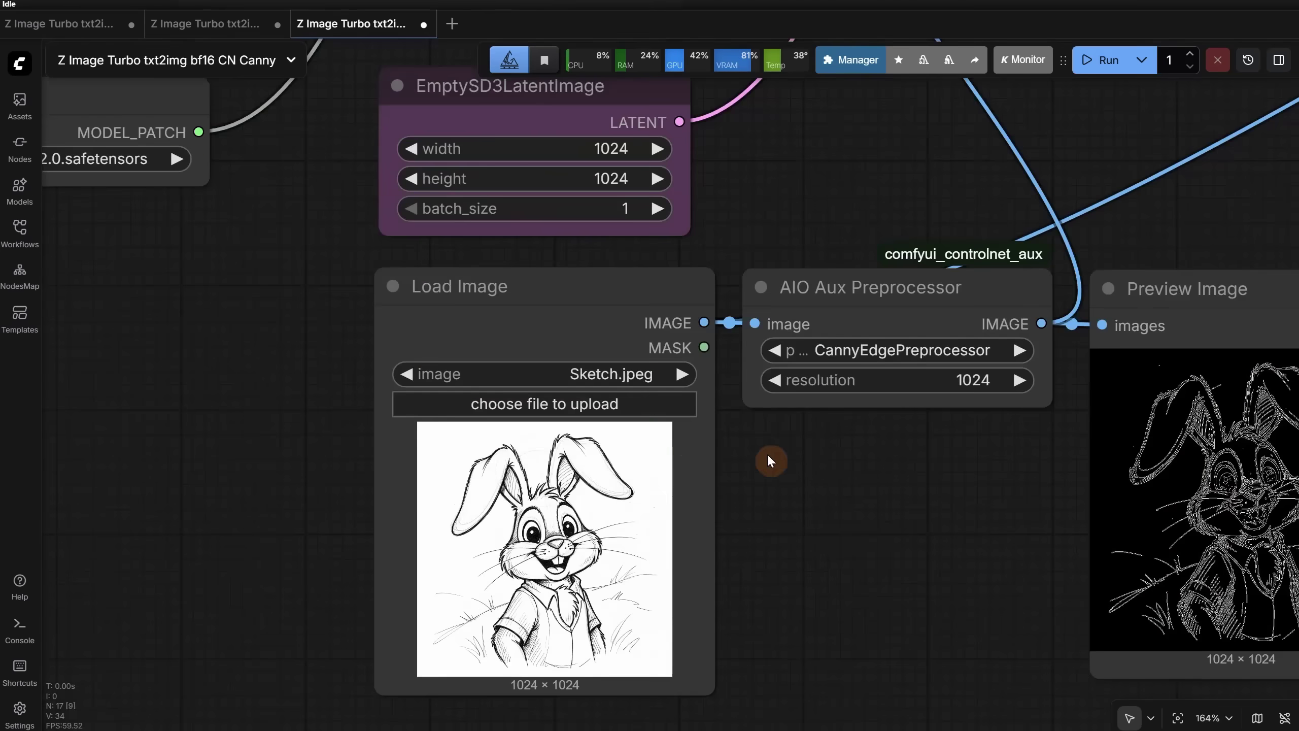
Set the preprocessor to HEDPreprocessor.
left_click(867, 352)
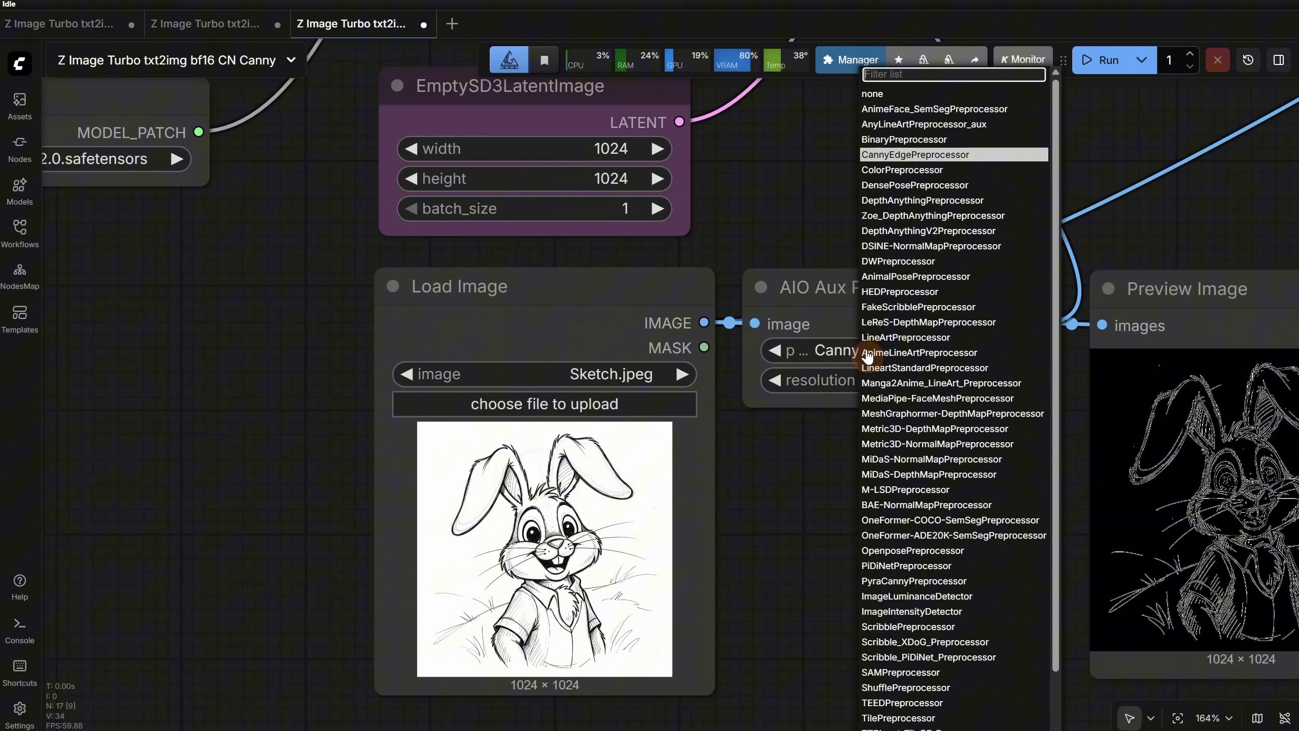
double_click(866, 352)
type("he")
left_click(900, 369)
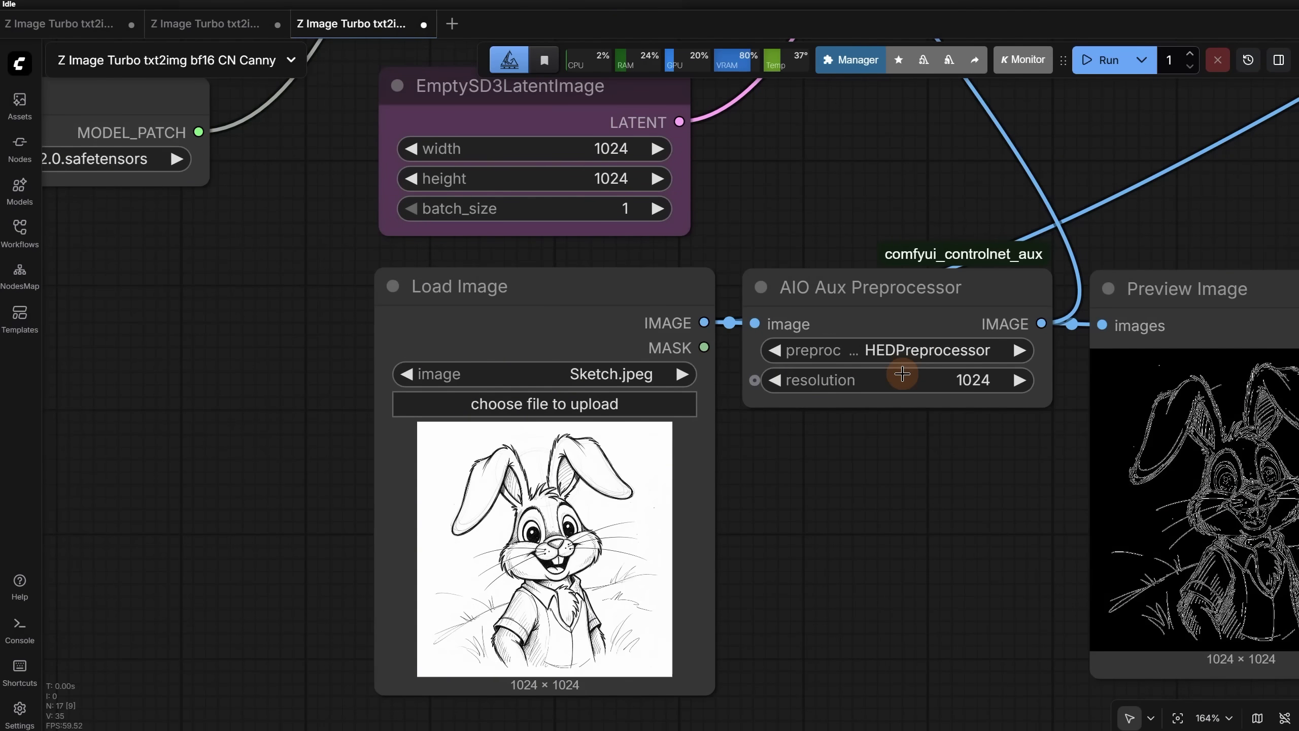
Run the workflow and inspect the new HED edge map and watercolour bunny output.
left_click(1098, 67)
scroll(927, 592, "up", 3)
left_click_drag(928, 592, 266, 574)
scroll(569, 444, "down", 2)
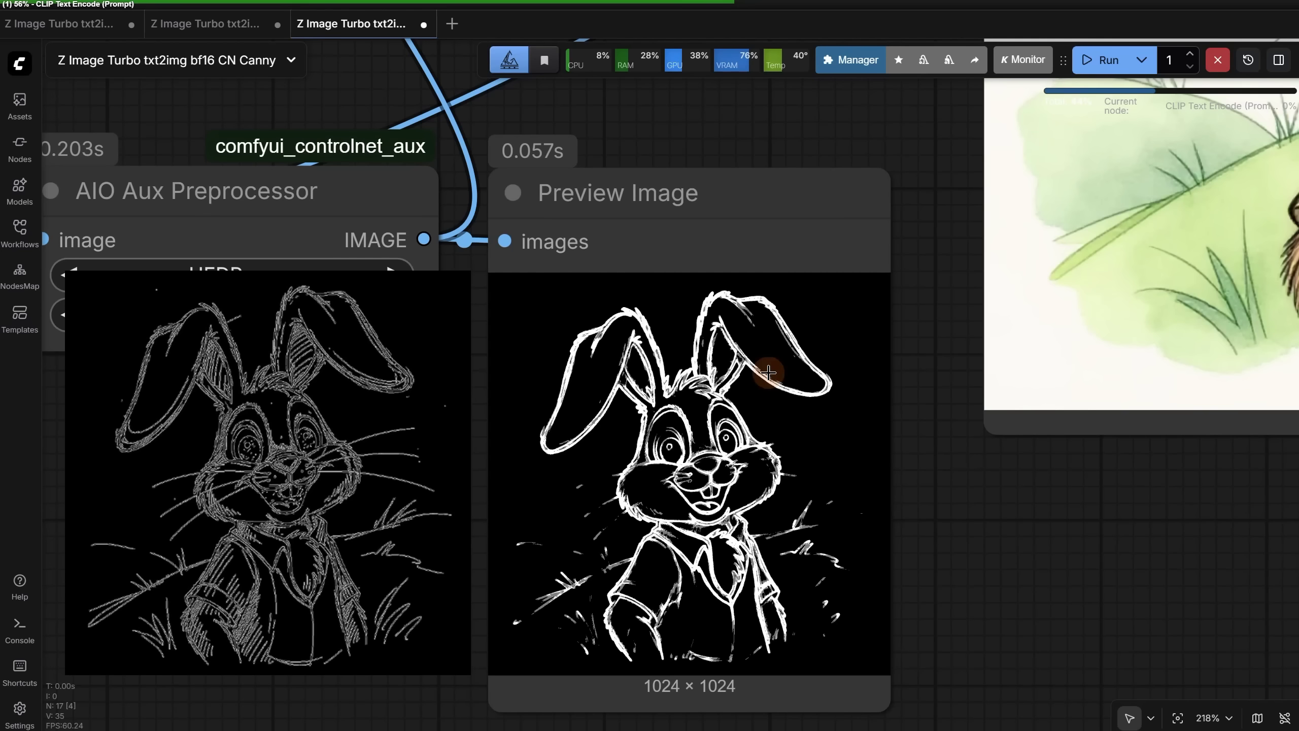
scroll(664, 432, "up", 5)
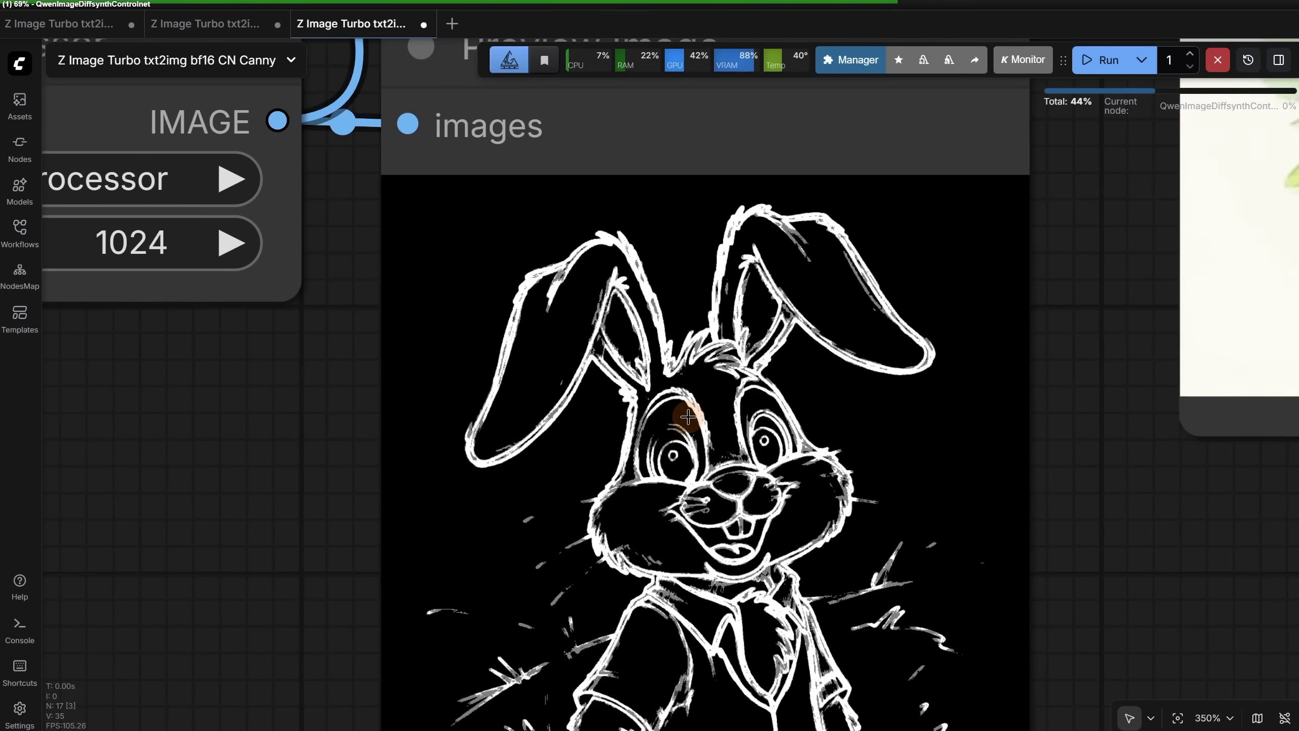
scroll(688, 417, "down", 15)
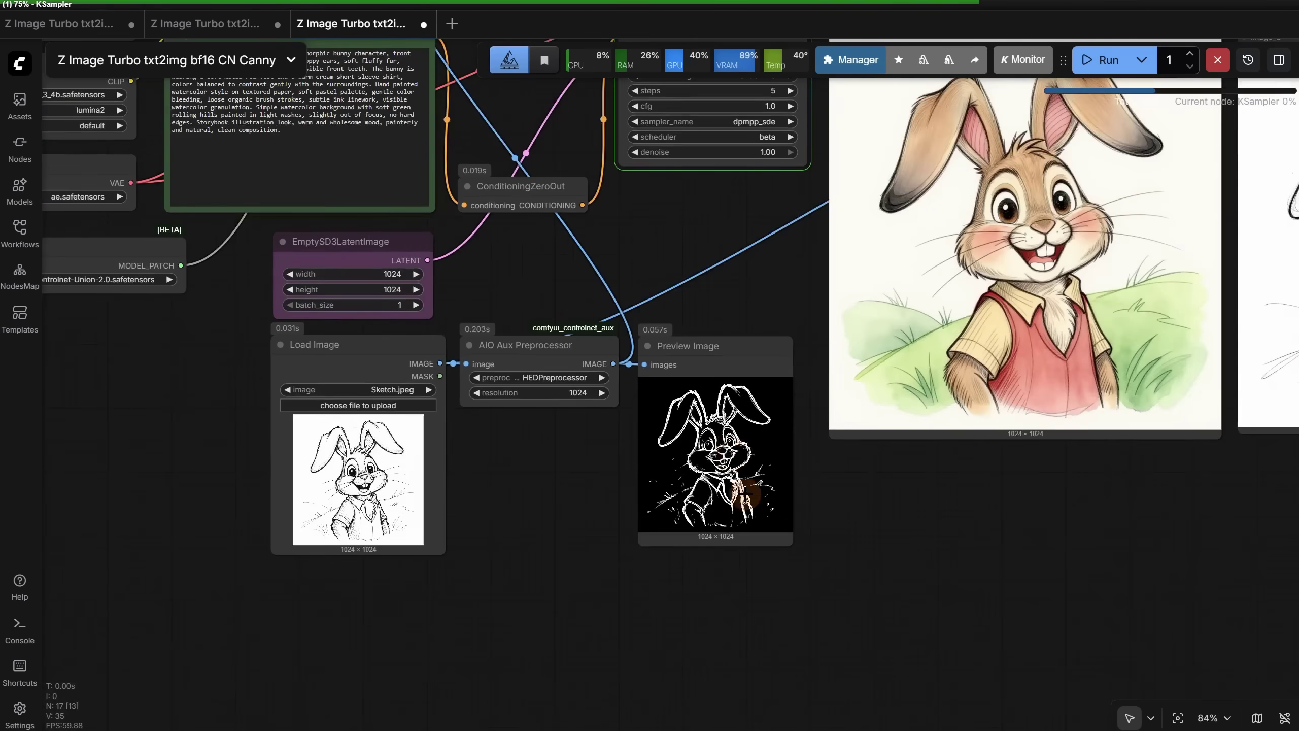
left_click_drag(744, 492, 433, 660)
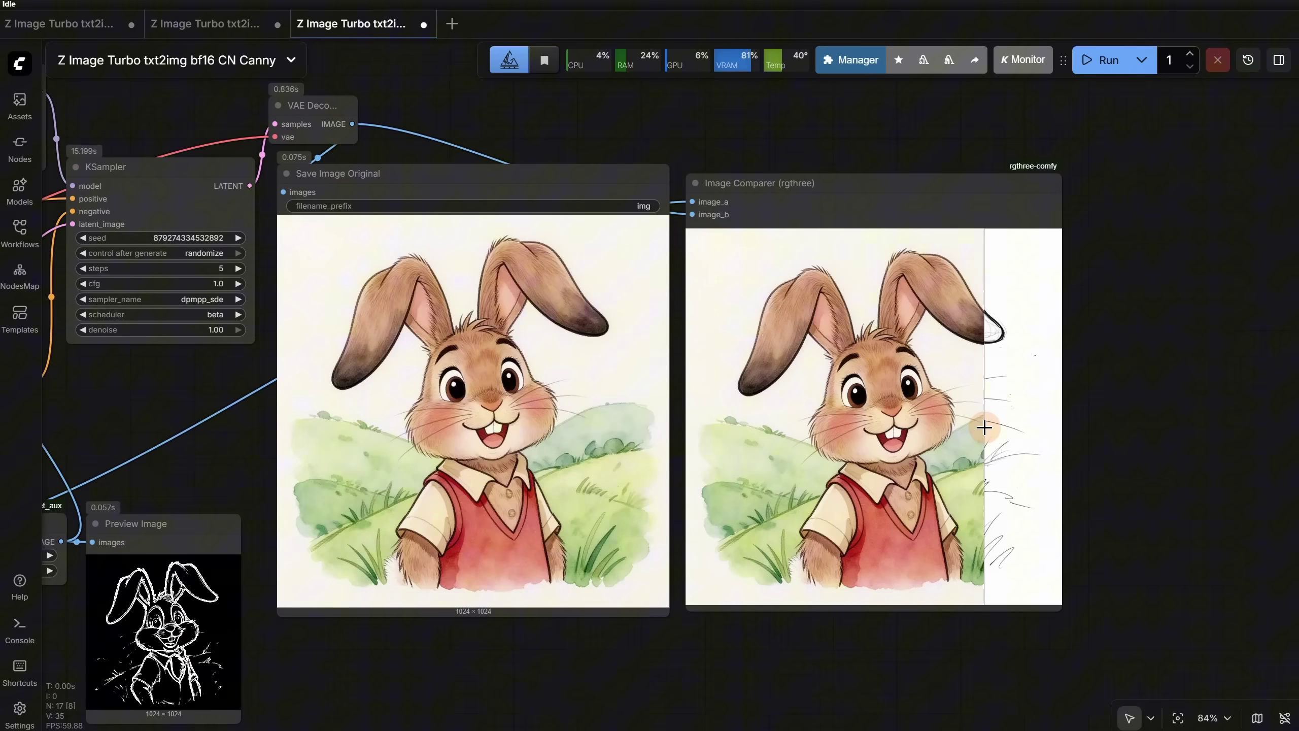
scroll(984, 428, "up", 6)
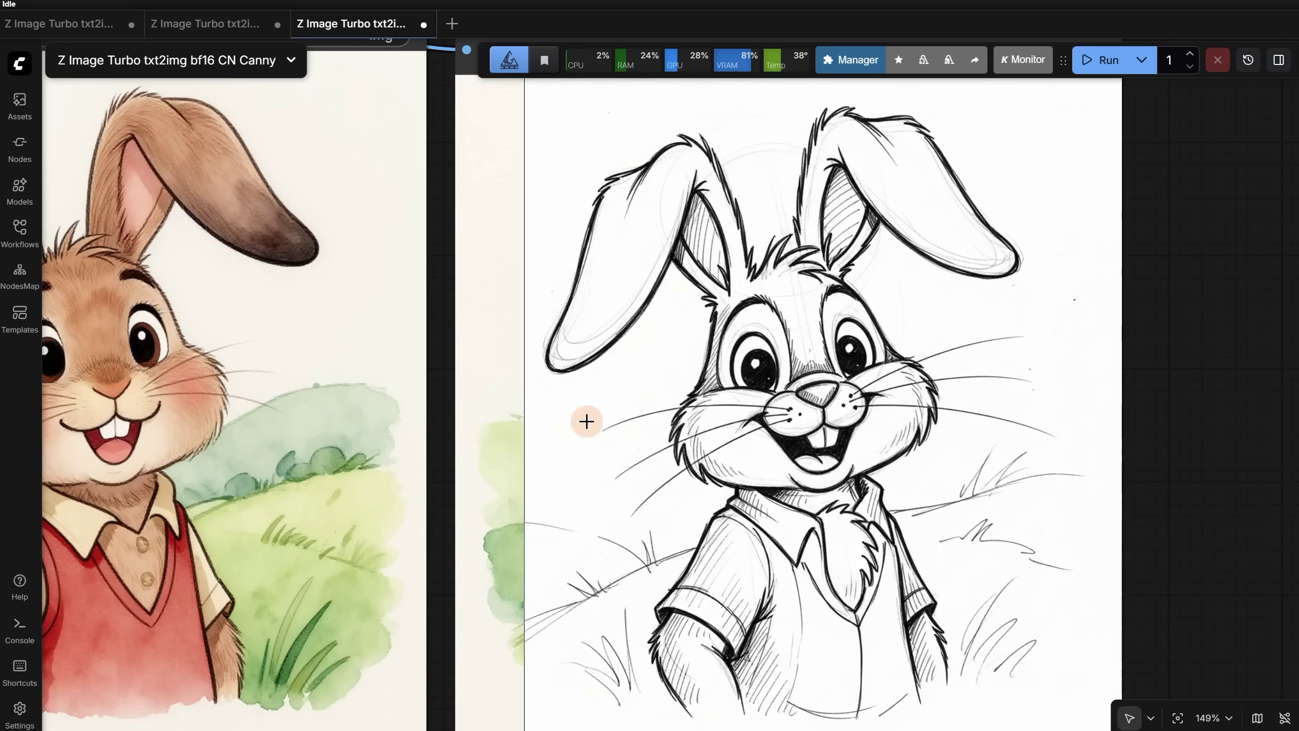
scroll(1055, 385, "down", 5)
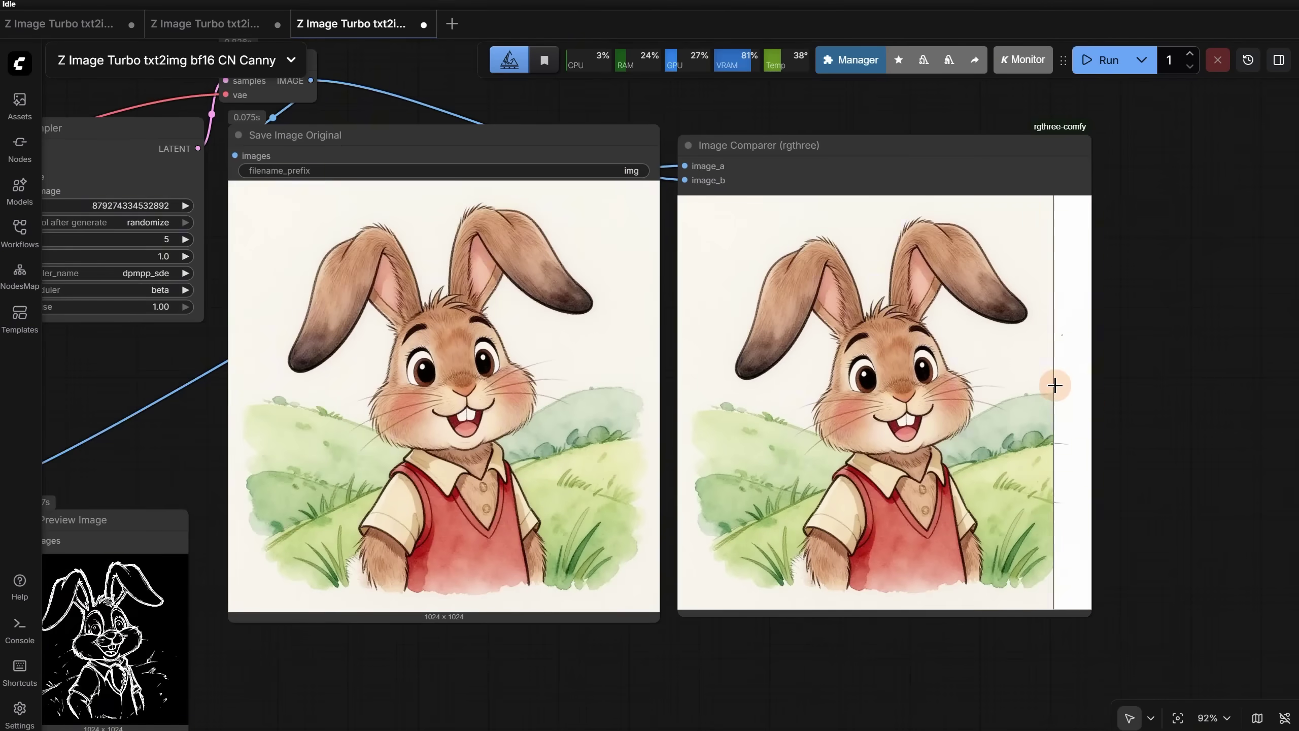
scroll(1082, 391, "down", 5)
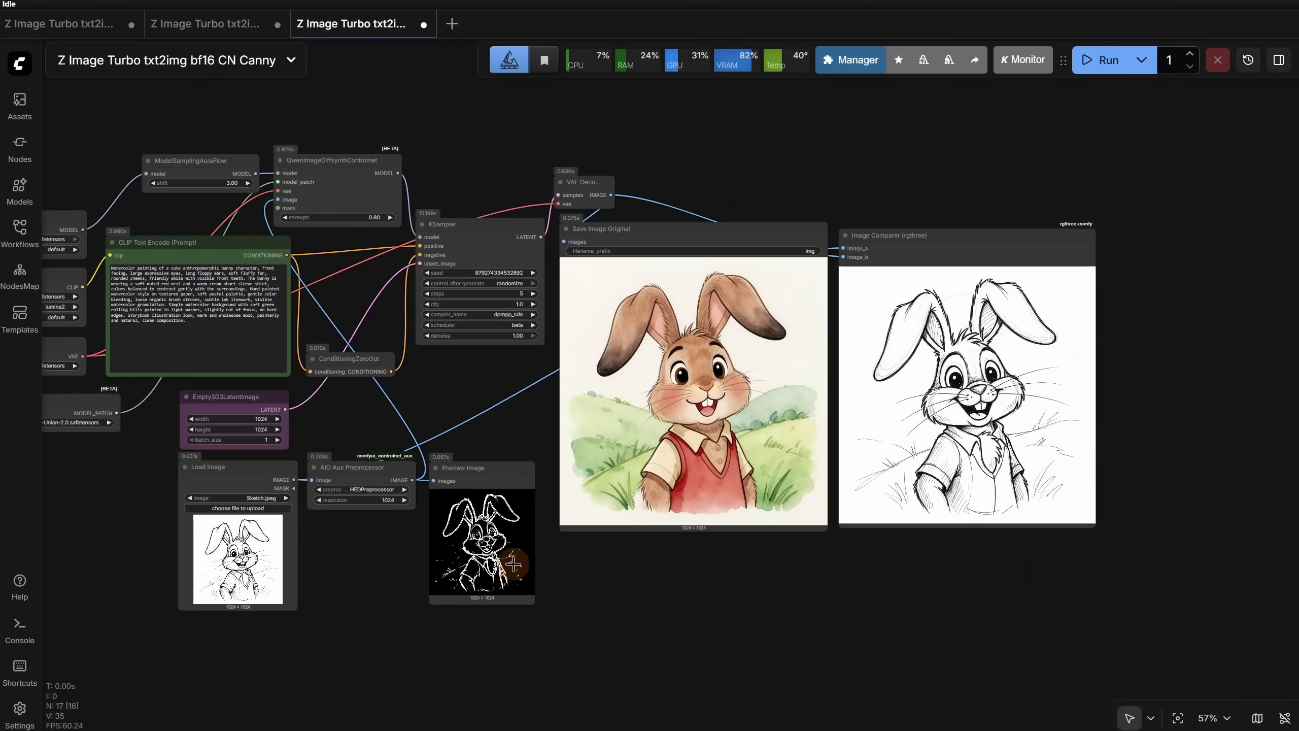
scroll(409, 269, "up", 12)
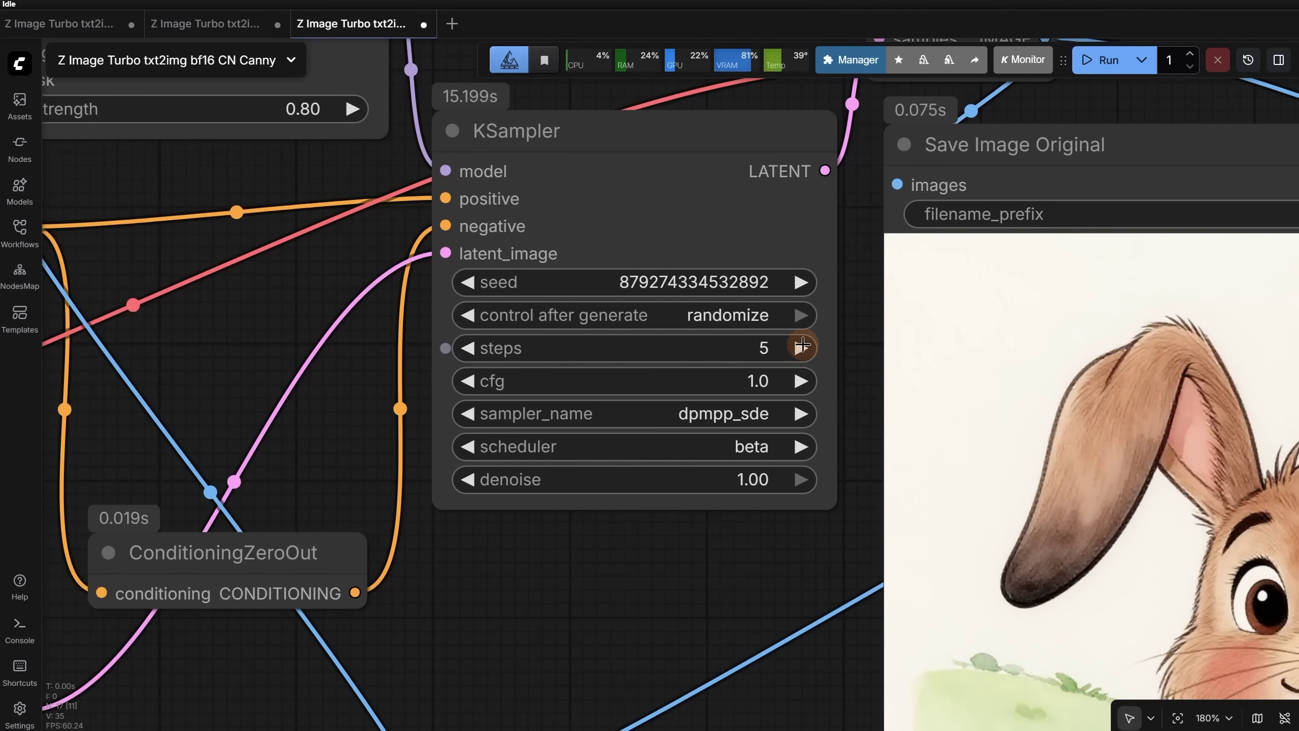
scroll(780, 353, "down", 3)
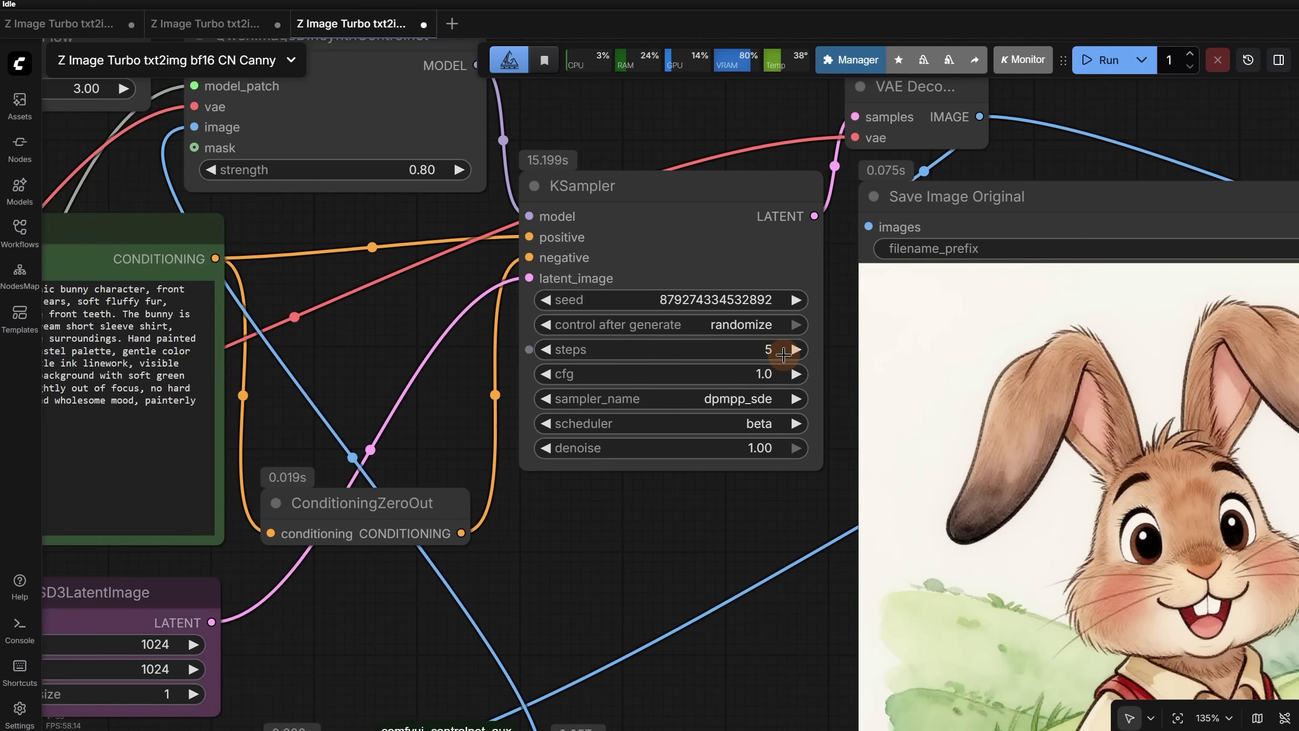
left_click_drag(352, 264, 613, 470)
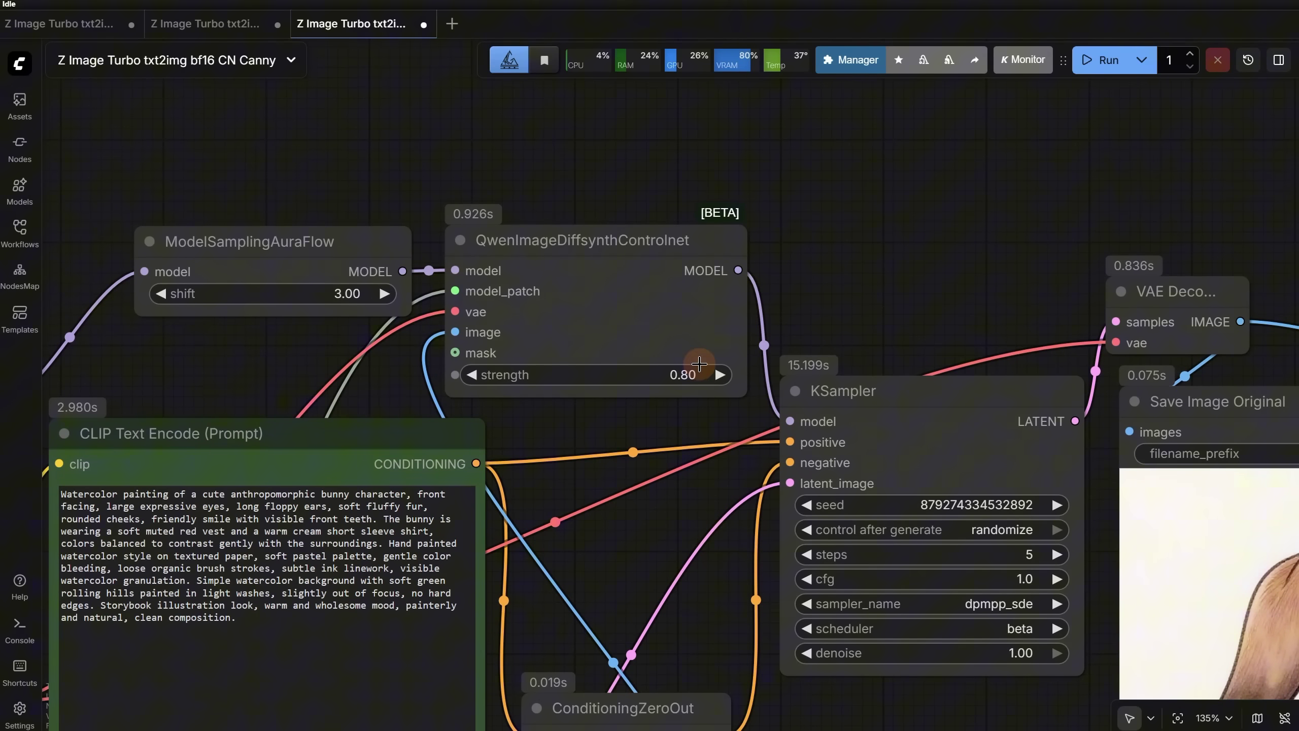
scroll(698, 364, "down", 2)
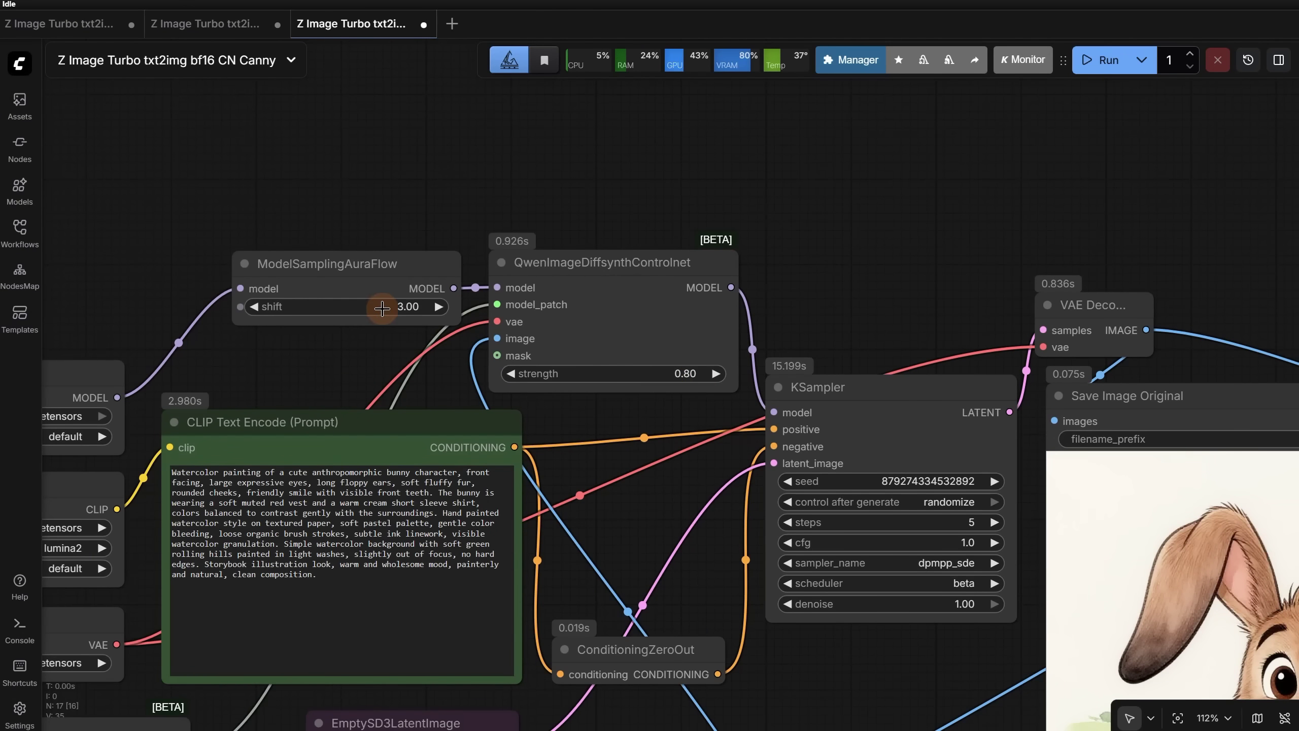
scroll(872, 206, "down", 3)
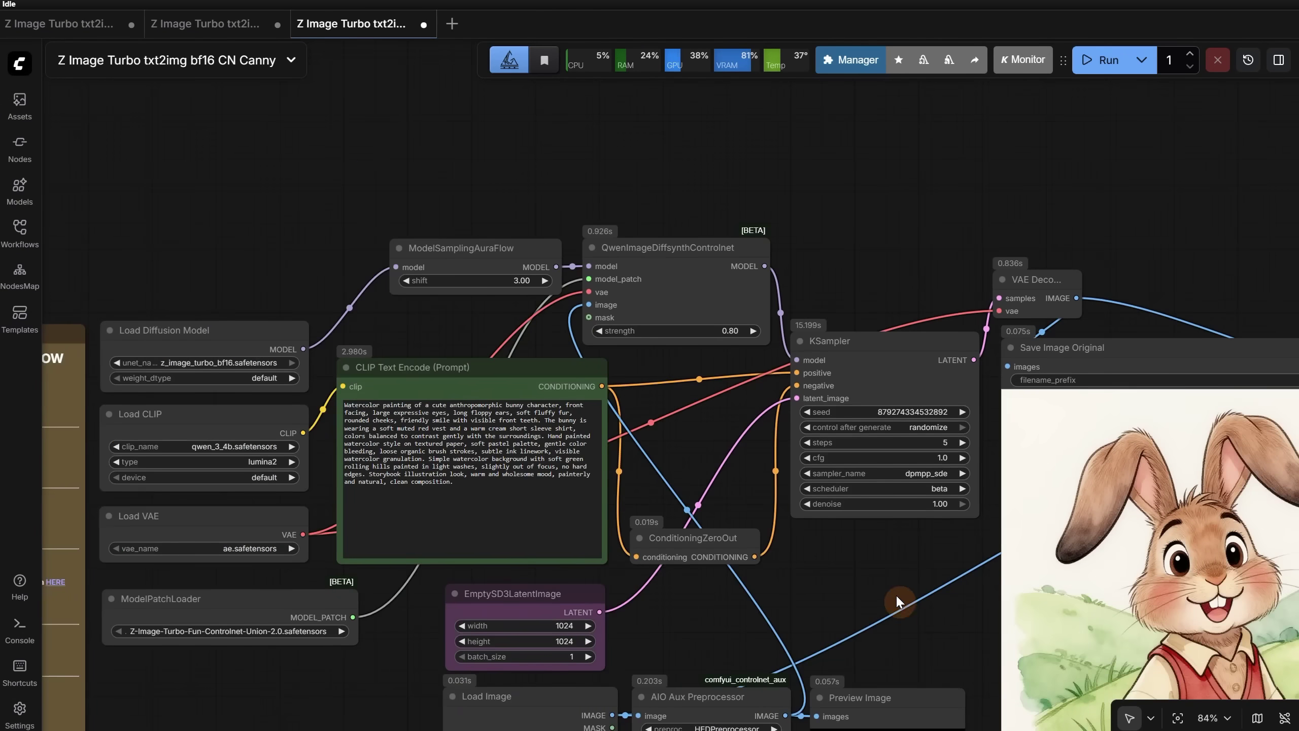
left_click_drag(901, 600, 603, 386)
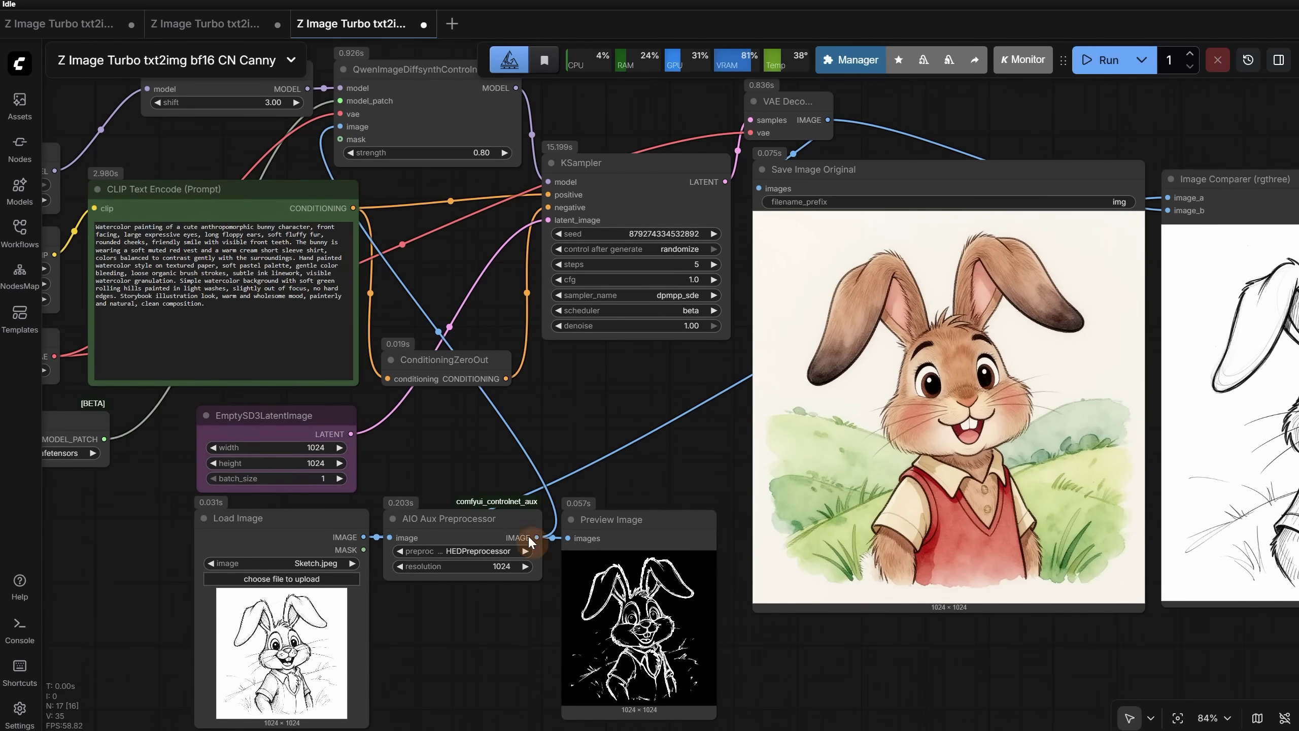
left_click(489, 552)
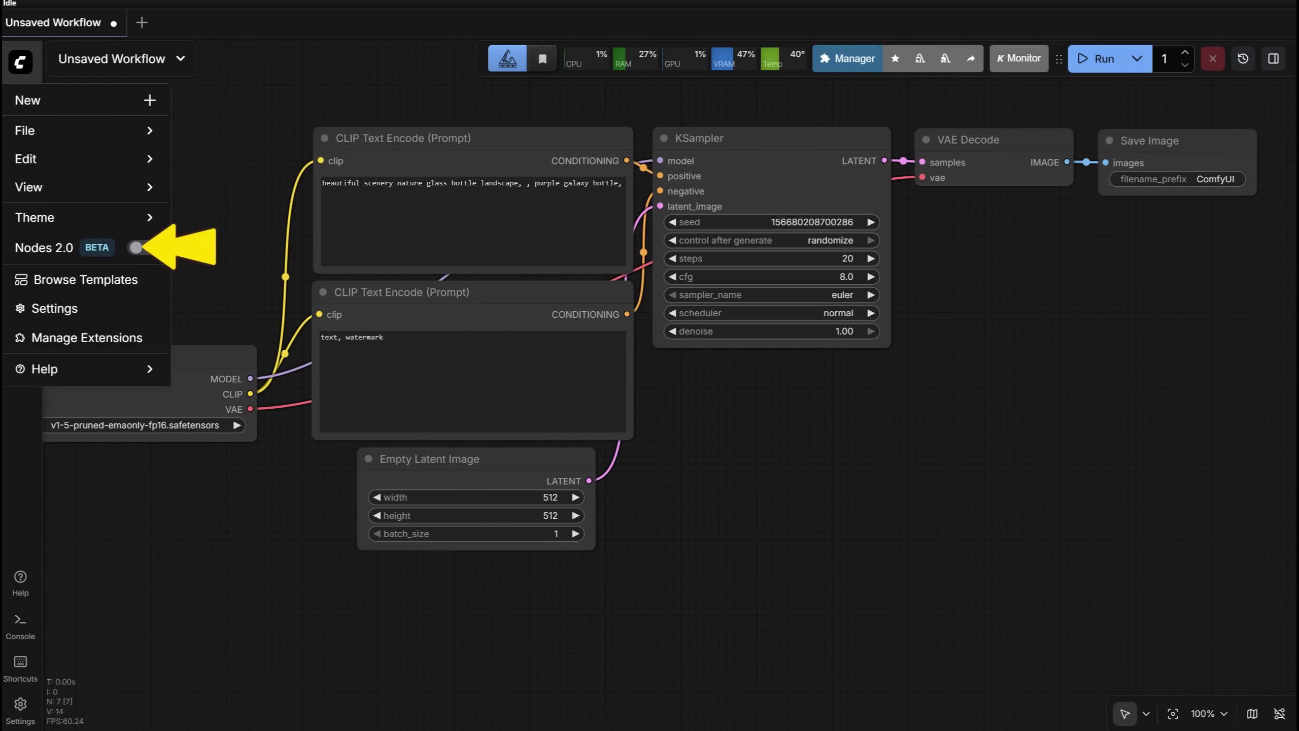
Switch on the Nodes 2.0 (BETA) toggle in the main menu.
left_click(137, 247)
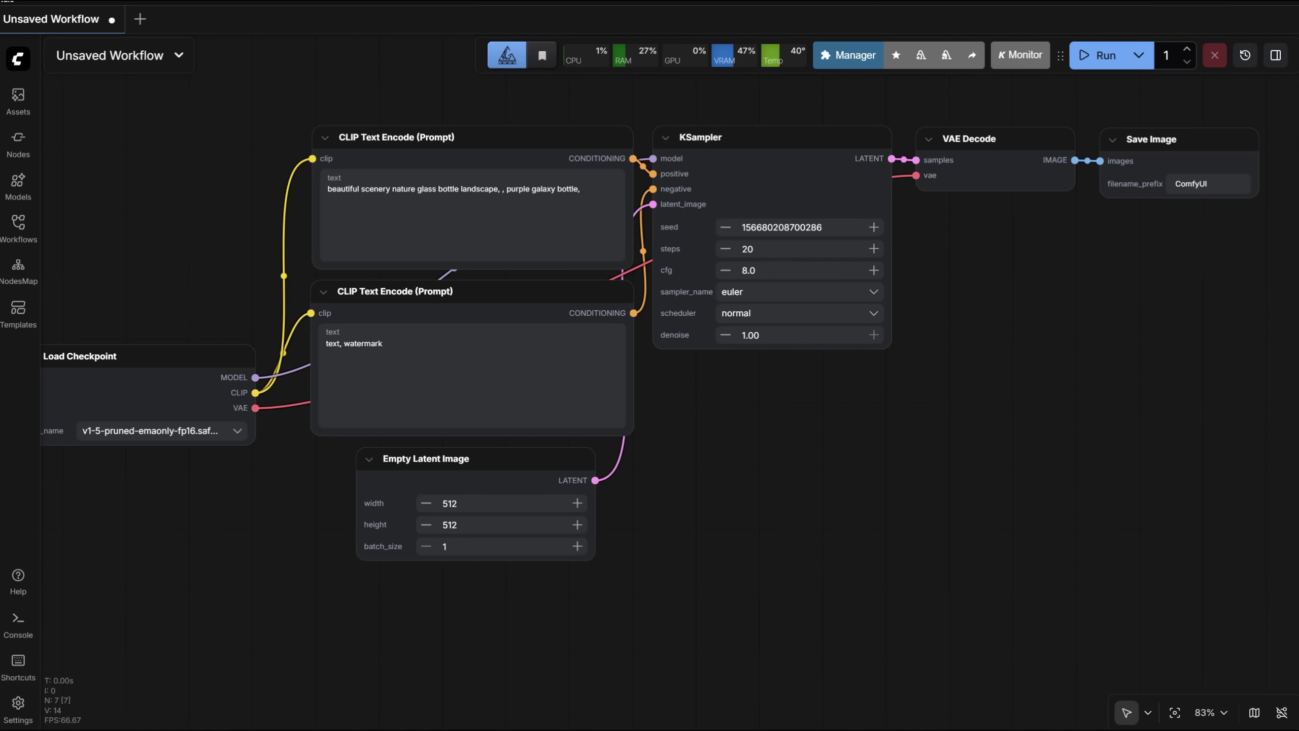